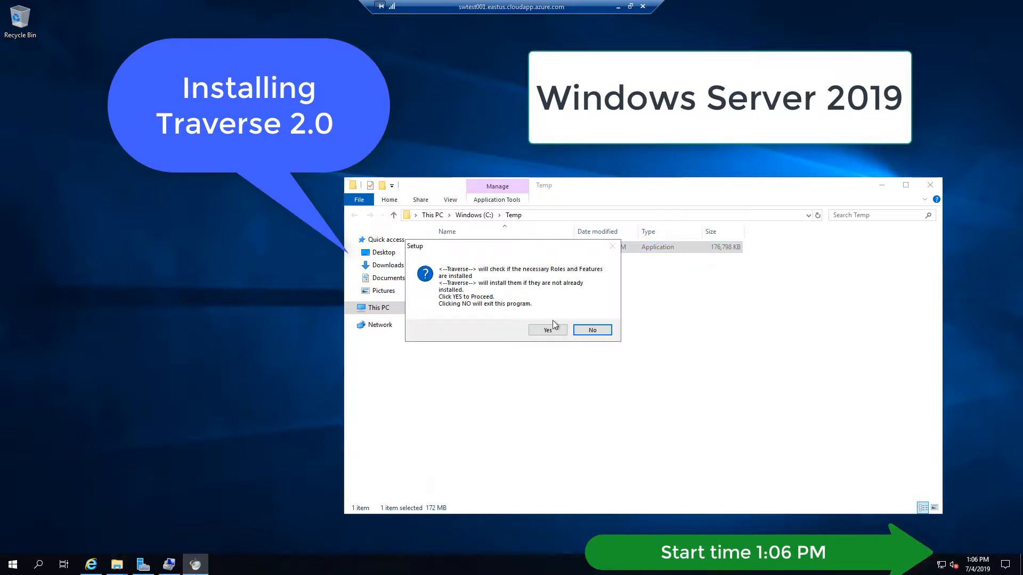
# Step: Answer Yes so Traverse Setup checks for and installs the required roles and features
pyautogui.click(547, 330)
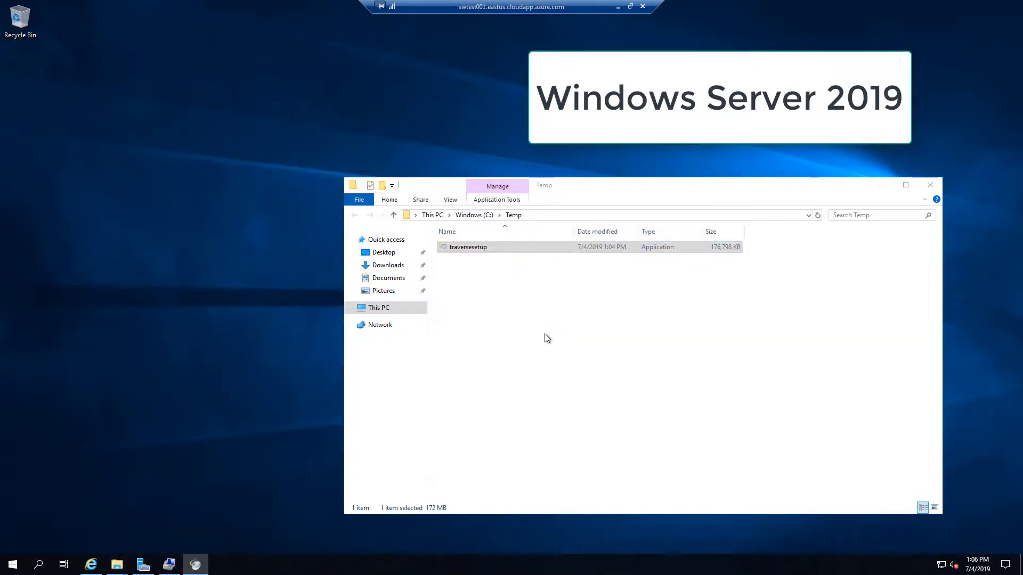
# Step: Open the traversesetup installer's properties and check that its Details show Traverse v2.0
pyautogui.rightClick(498, 247)
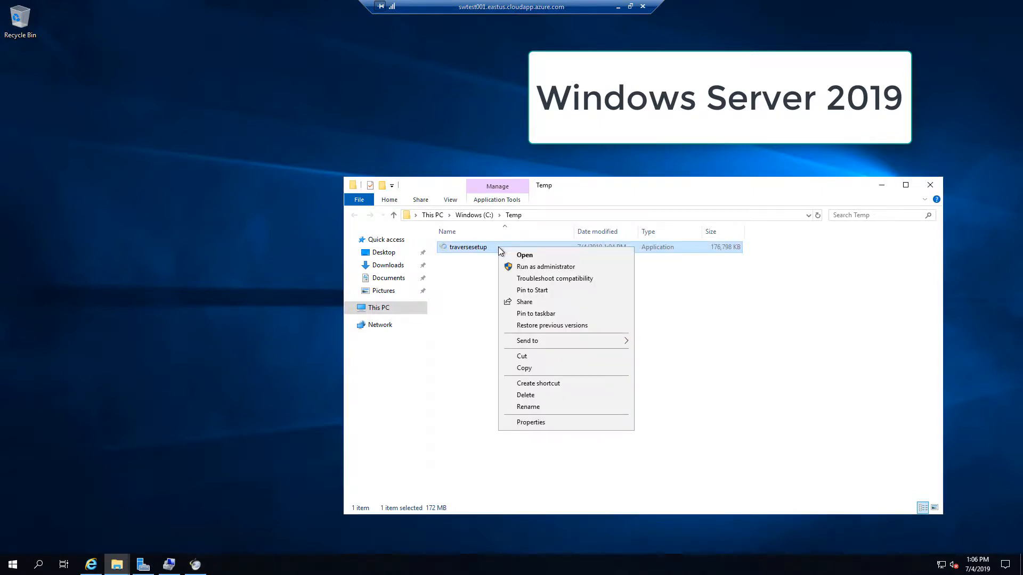
pyautogui.click(546, 423)
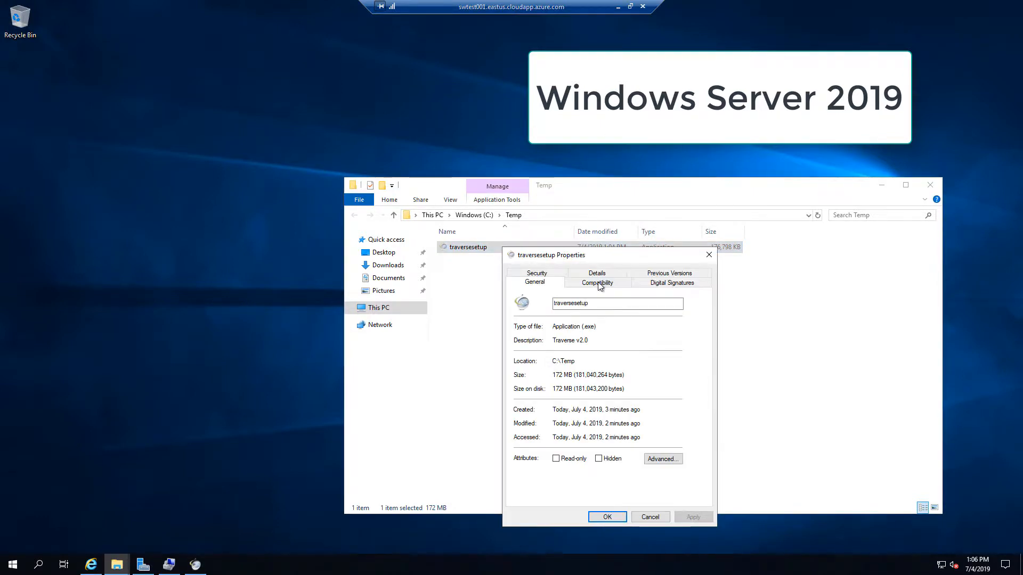
pyautogui.click(597, 273)
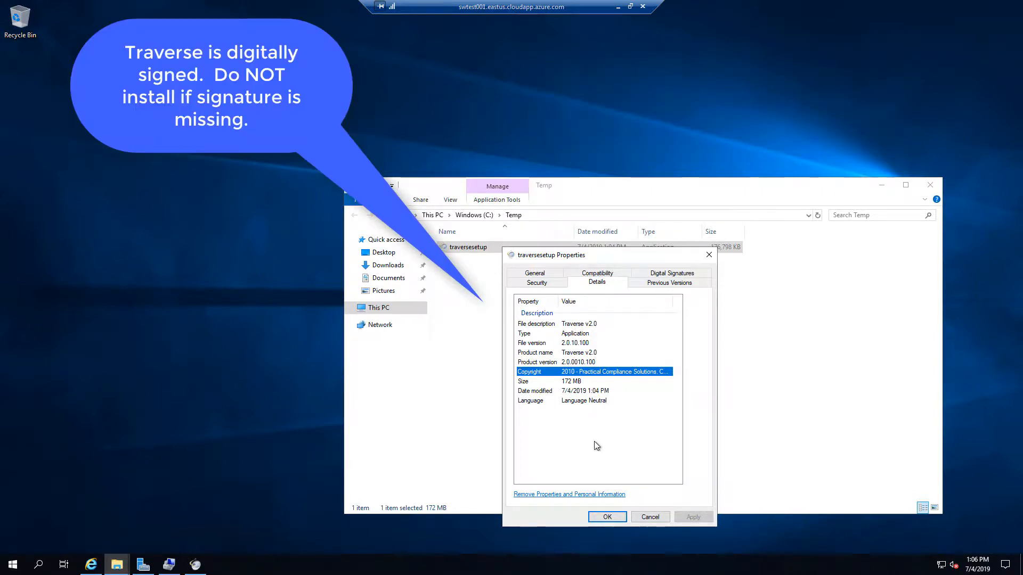
# Step: Confirm the installer's digital signature is valid, then close the properties
pyautogui.click(672, 275)
pyautogui.click(570, 327)
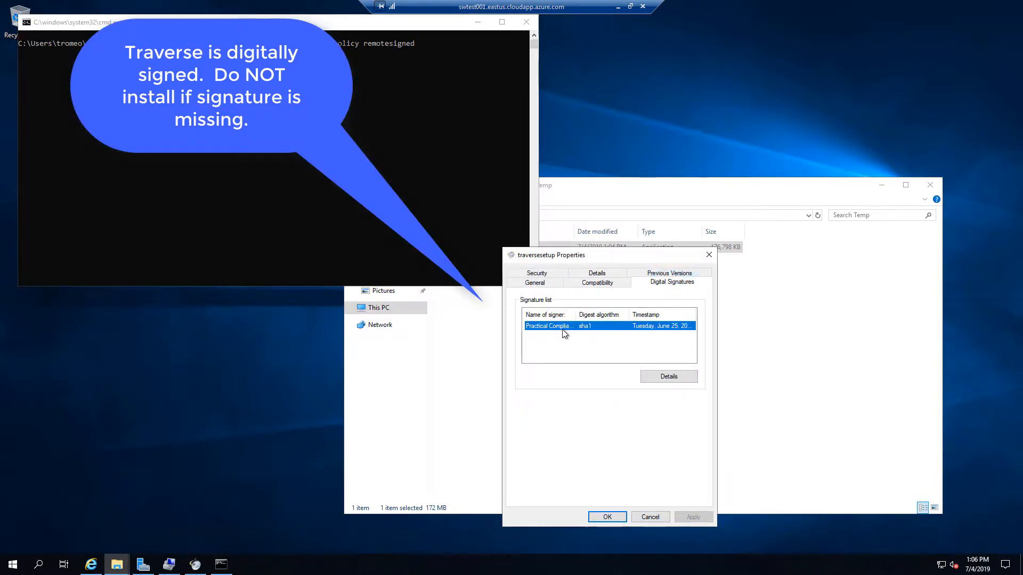
pyautogui.click(670, 377)
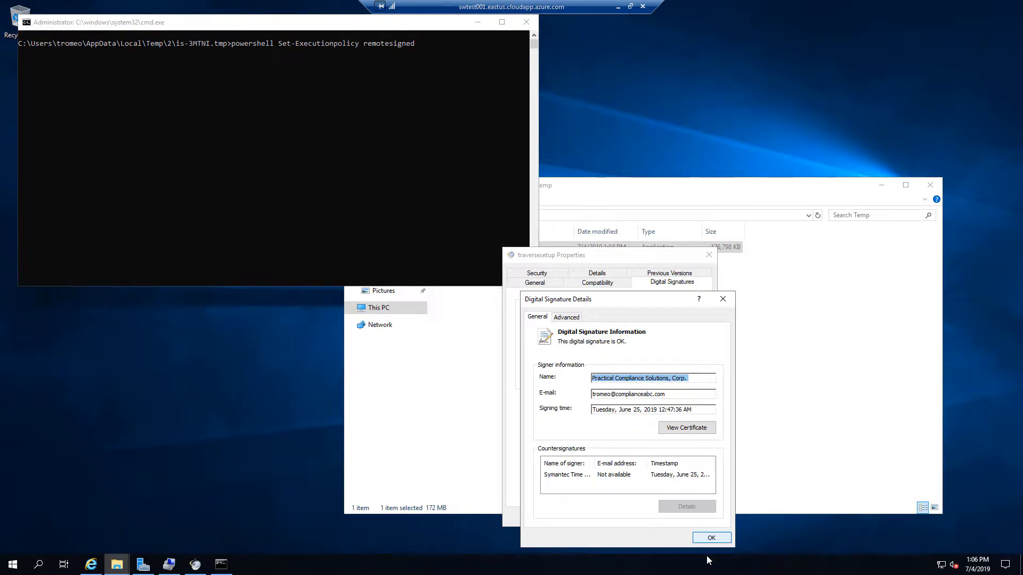
pyautogui.click(710, 539)
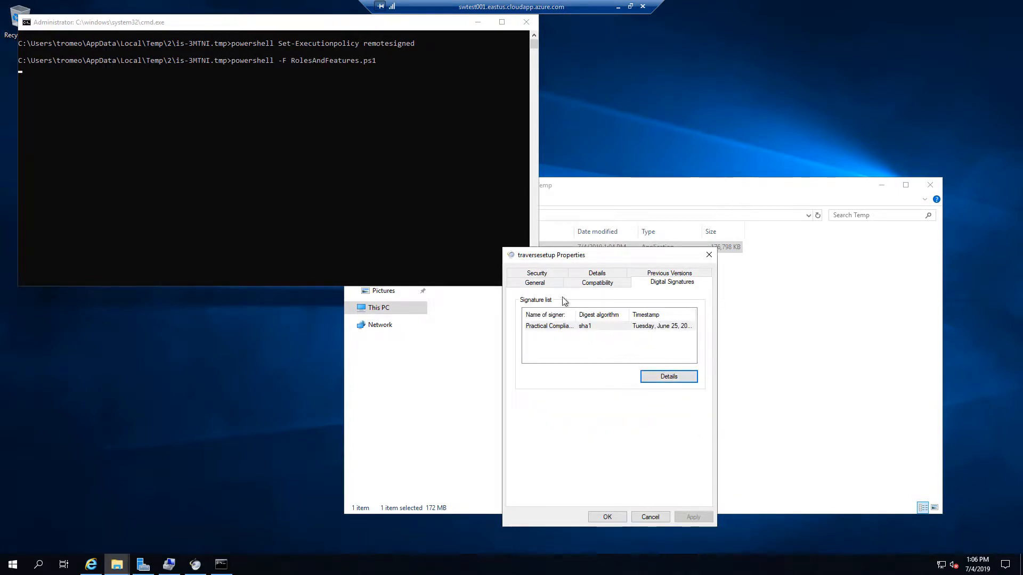
pyautogui.click(596, 276)
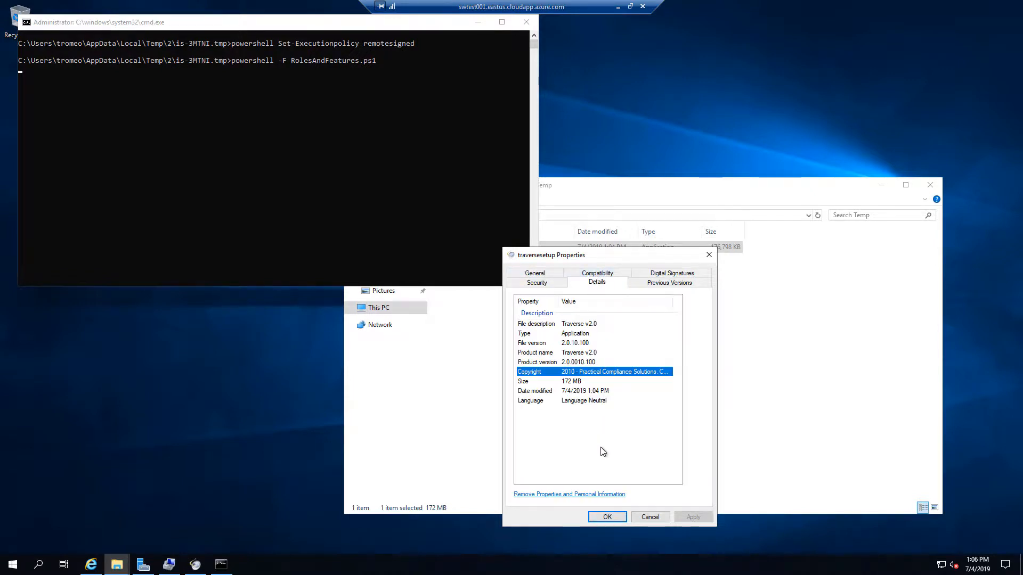
pyautogui.click(649, 518)
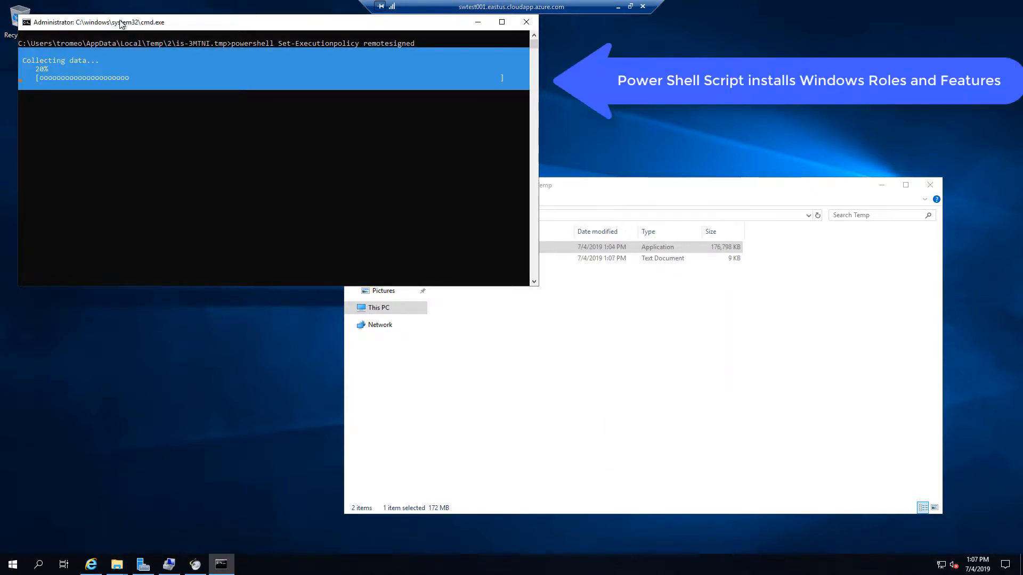
# Step: Move the Command Prompt window aside while the roles-and-features PowerShell script completes
pyautogui.moveTo(195, 42); pyautogui.dragTo(228, 59)
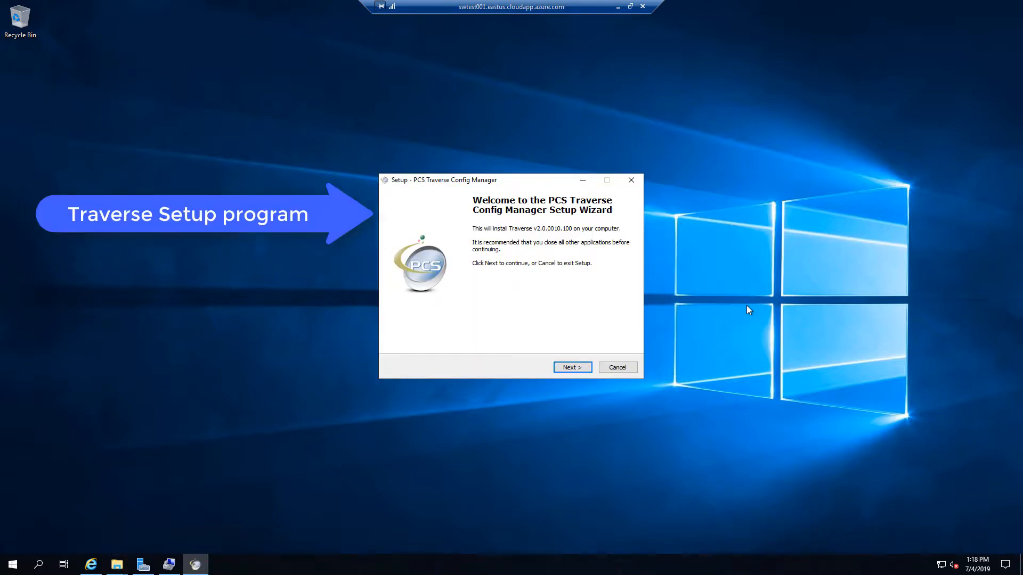
# Step: Accept the license agreement and reach the destination folder page showing C:\Program Files\Practical Compliance Solutions\Traverse
pyautogui.click(568, 368)
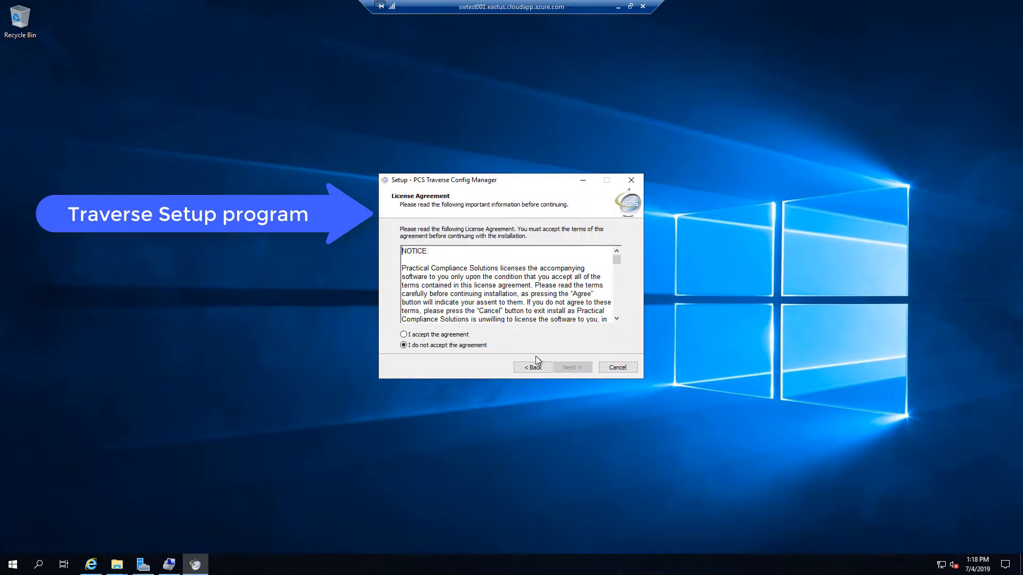
pyautogui.click(439, 336)
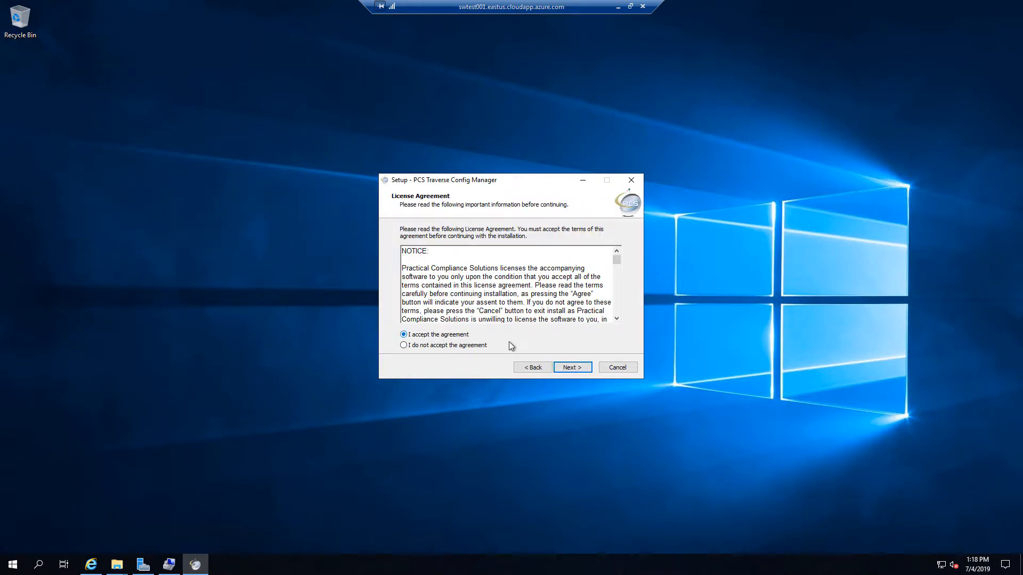
pyautogui.click(570, 369)
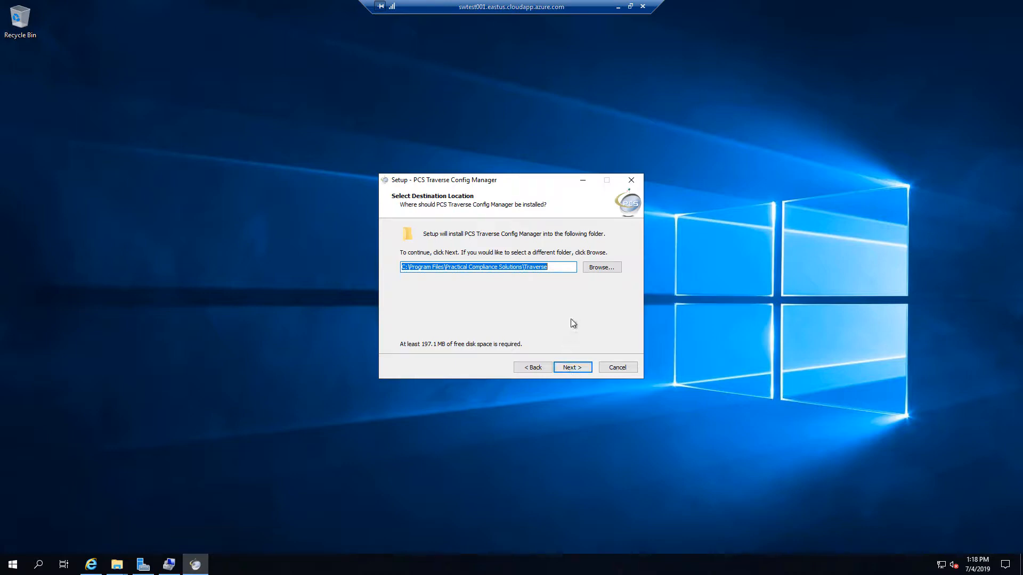
pyautogui.click(565, 267)
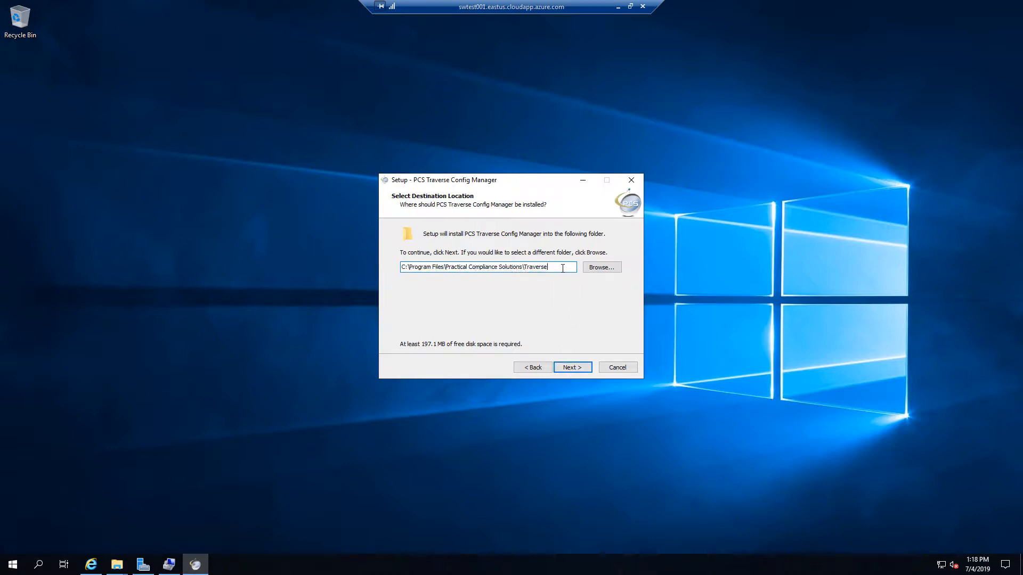
pyautogui.click(119, 565)
pyautogui.click(75, 495)
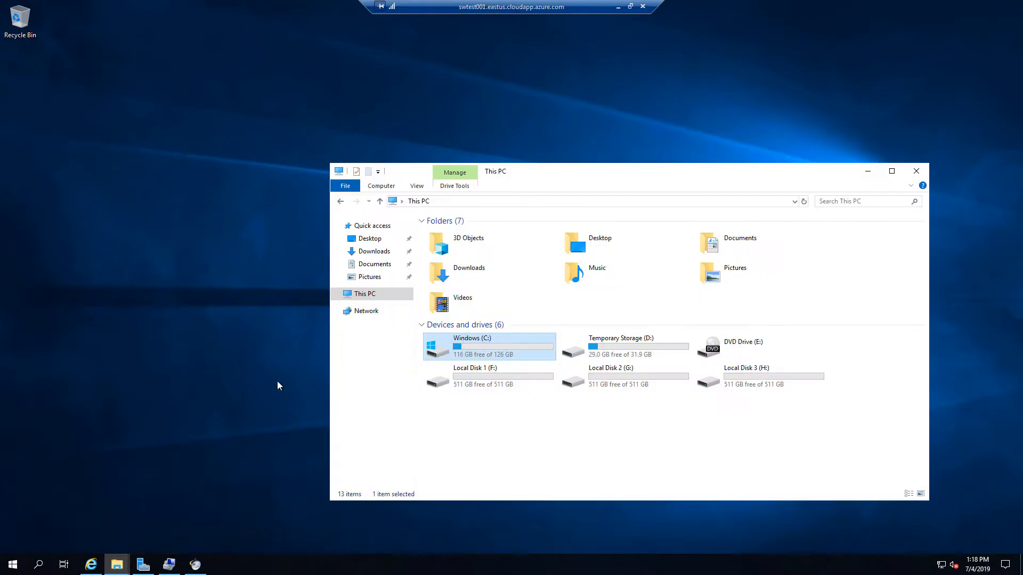
pyautogui.click(484, 382)
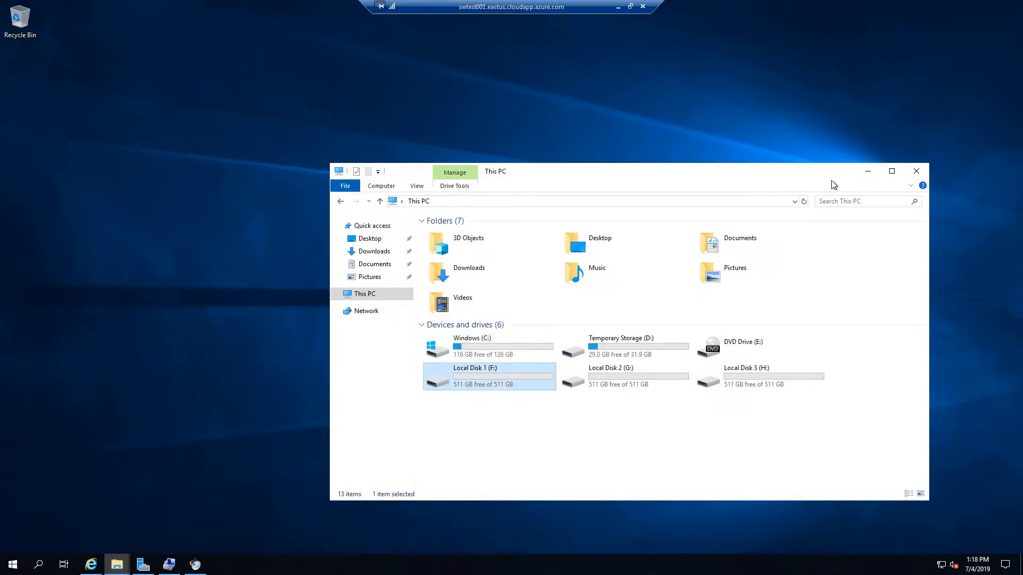
pyautogui.click(877, 171)
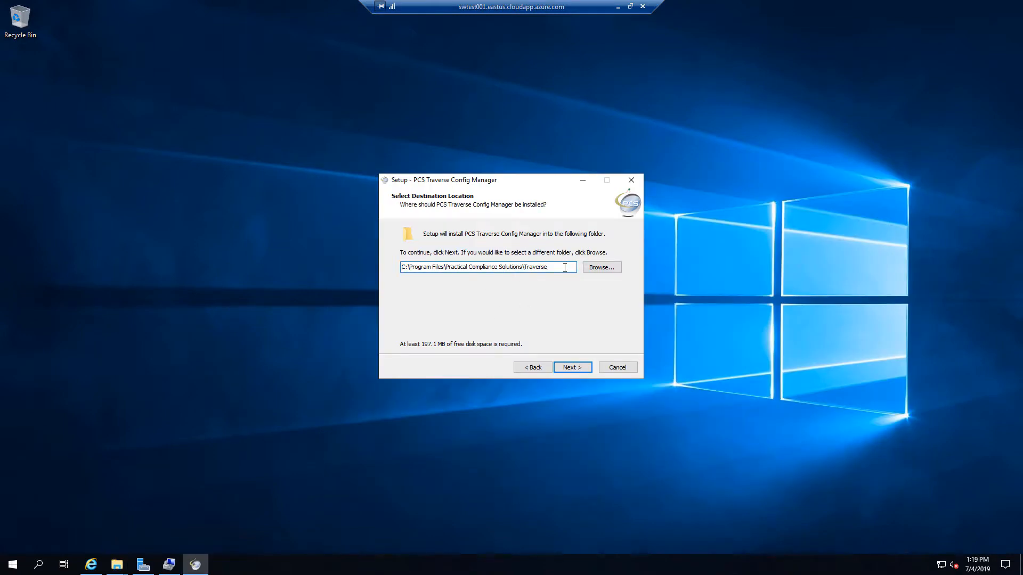
# Step: Change the Config Manager destination path's drive from C: to F:
pyautogui.press('Delete')
pyautogui.write('f')
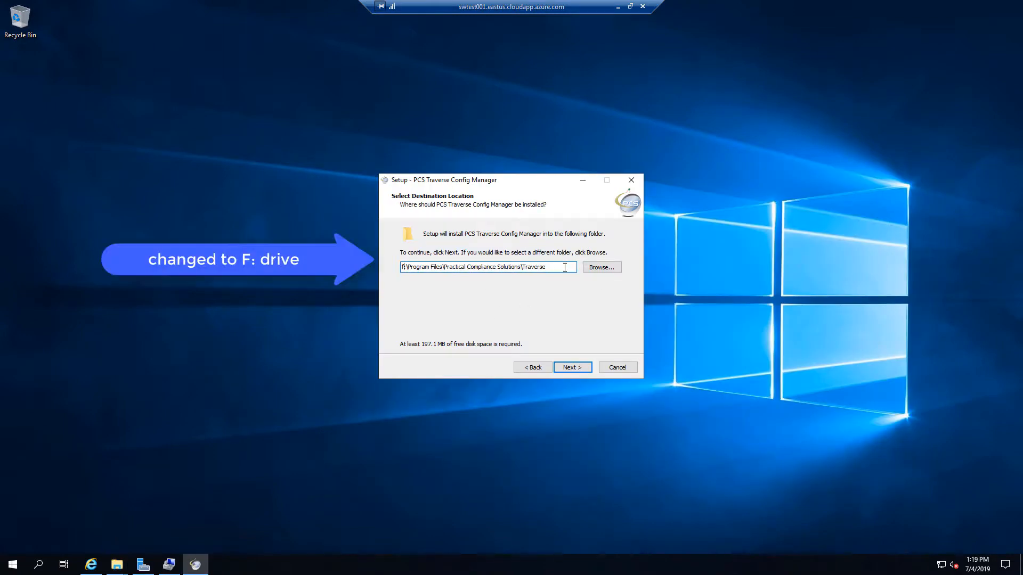
pyautogui.click(569, 369)
# Step: Keep the default Start Menu folder, add a desktop shortcut, and install Config Manager
pyautogui.click(569, 368)
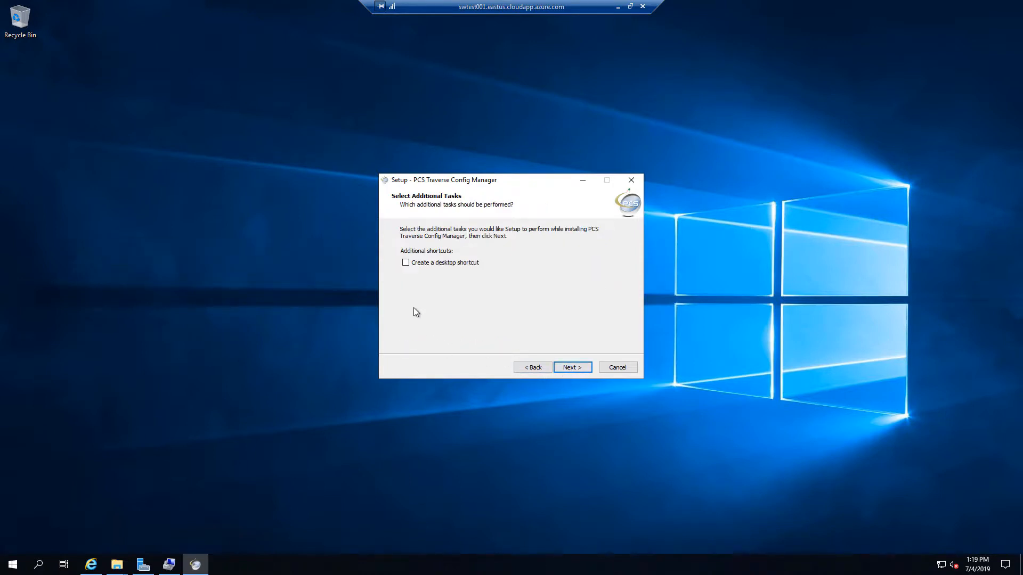
pyautogui.click(405, 263)
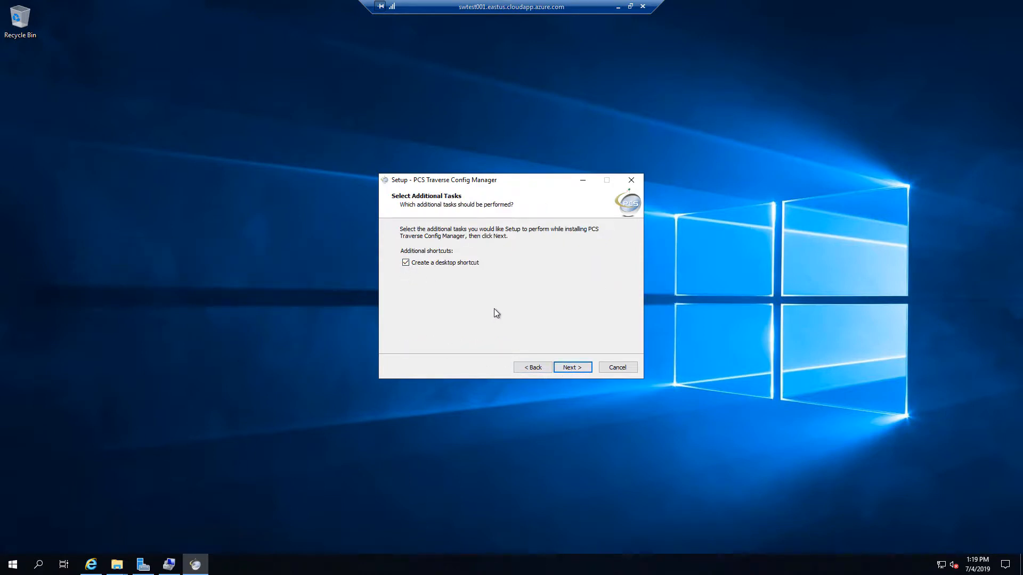
pyautogui.click(581, 369)
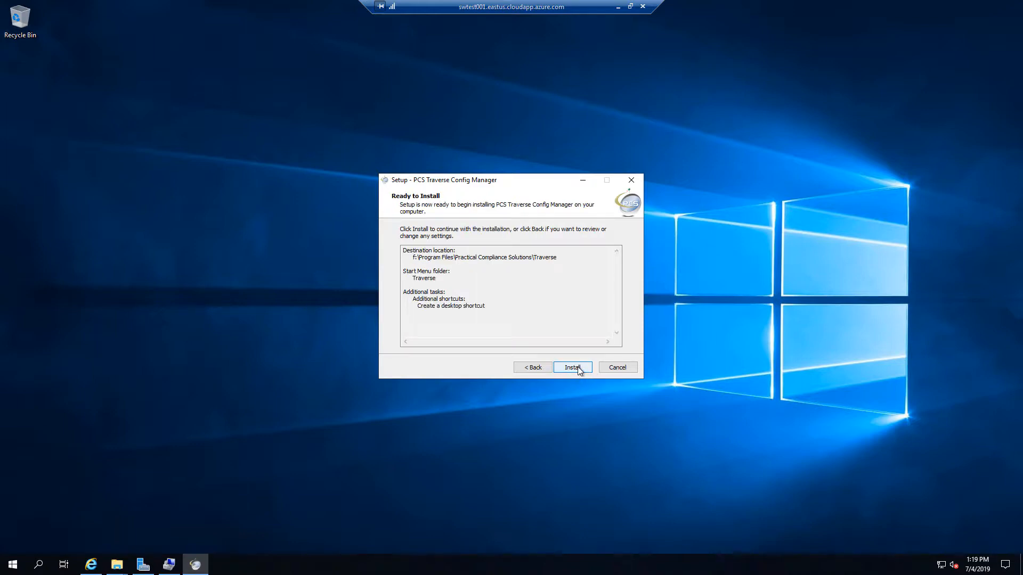
pyautogui.click(578, 368)
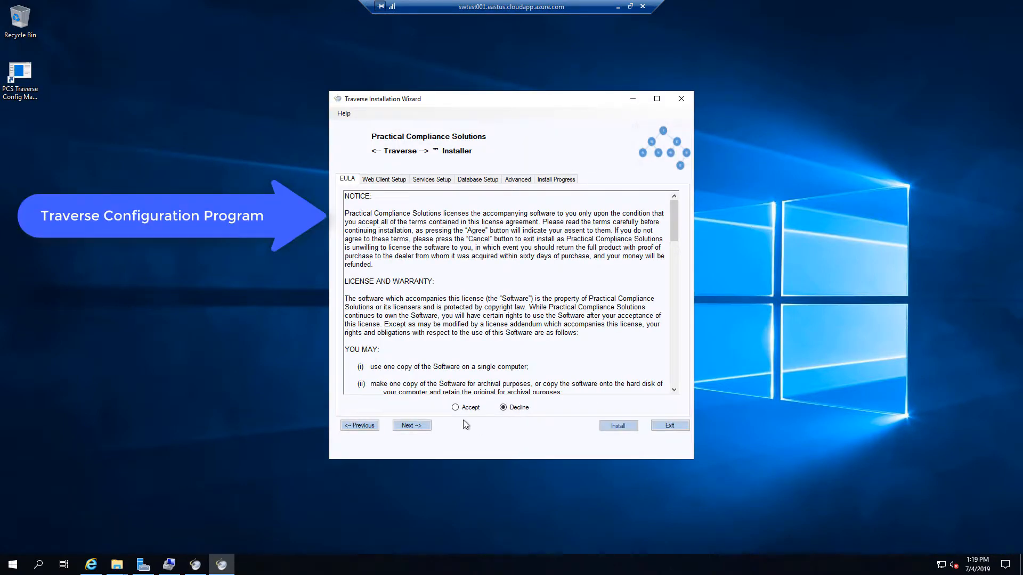
# Step: Accept the Traverse EULA and keep the web client defaults: Default Web Site, port 80
pyautogui.click(455, 408)
pyautogui.click(410, 426)
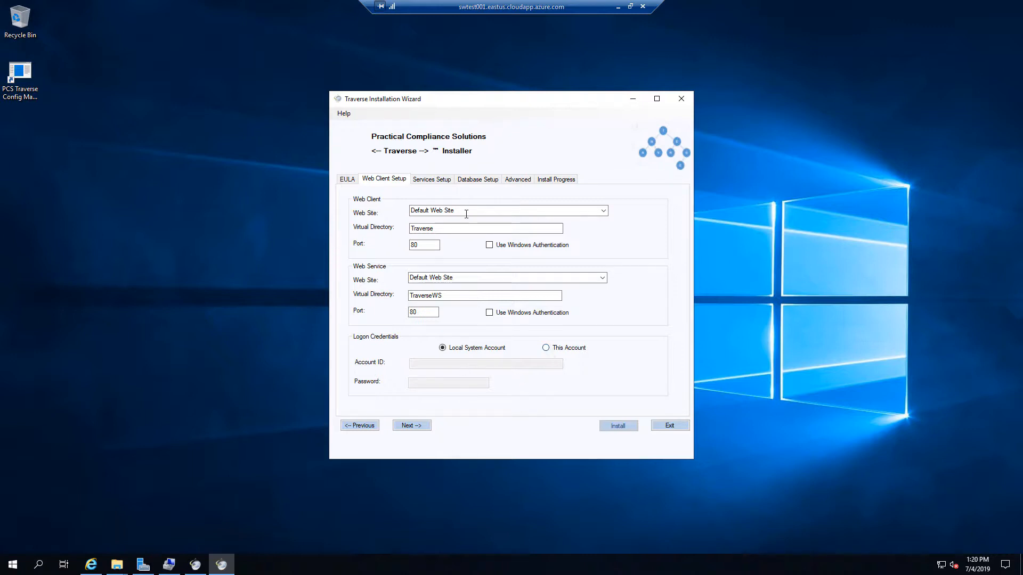
pyautogui.click(421, 426)
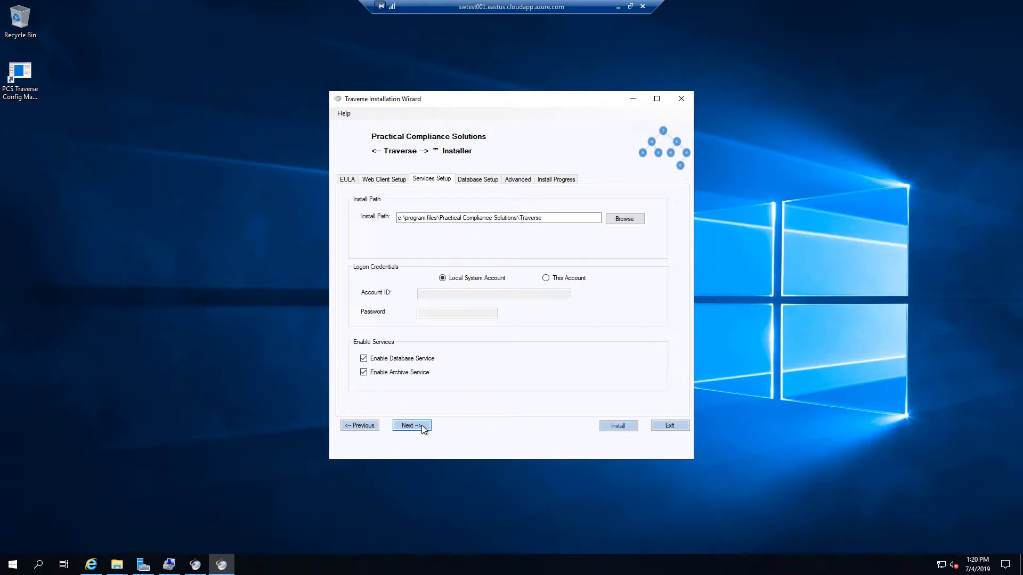
# Step: Change the Services Setup install path drive from c to f
pyautogui.click(552, 218)
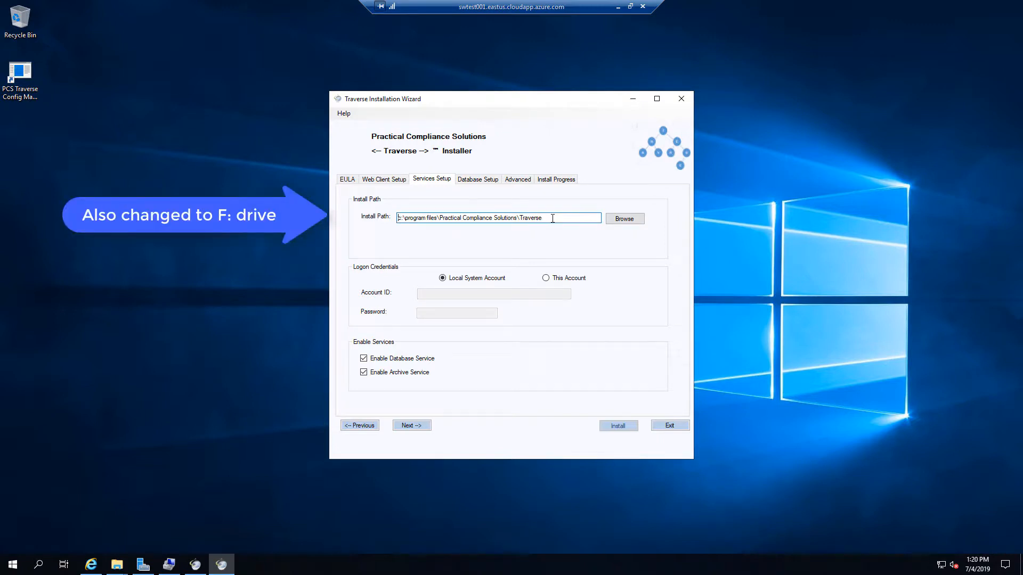
pyautogui.press('Delete')
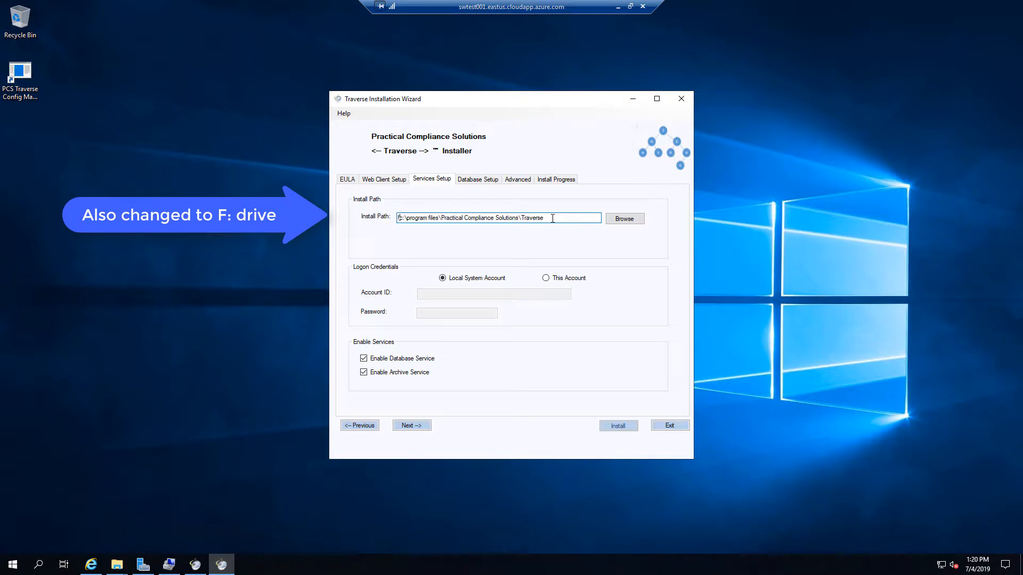
pyautogui.write('f')
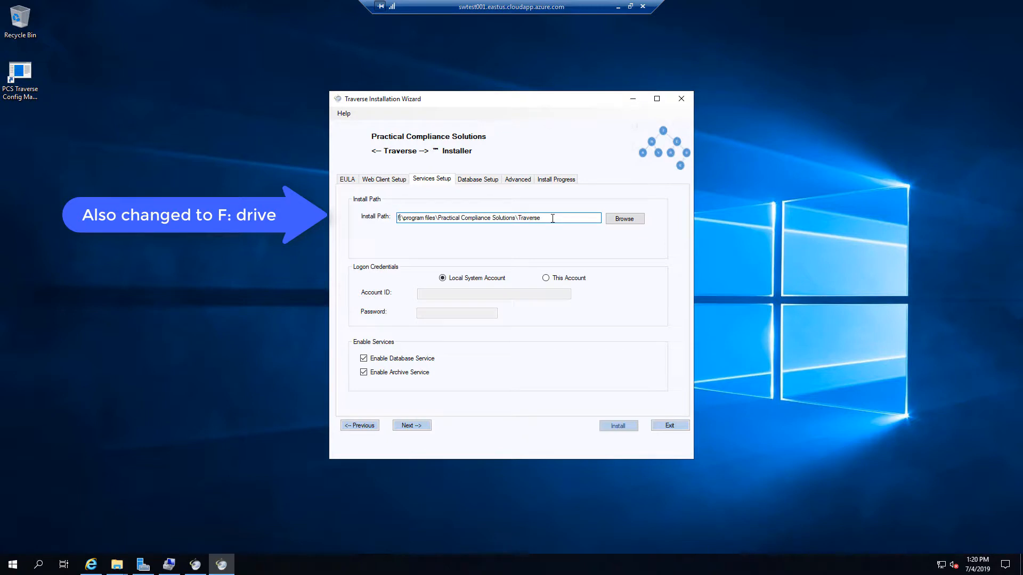
pyautogui.click(421, 426)
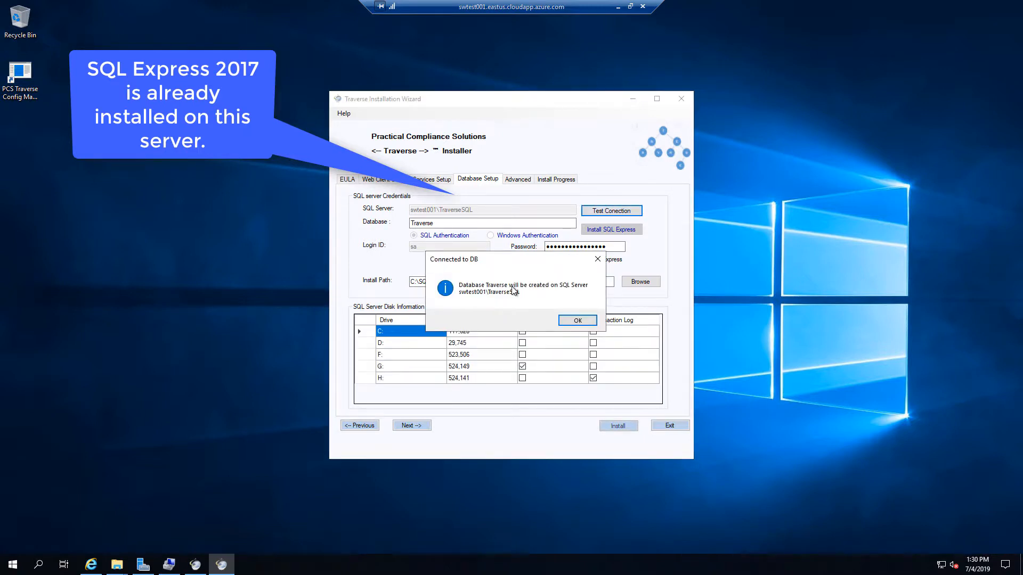
# Step: Acknowledge the Connected to DB message and proceed to the service ports and database paths
pyautogui.click(577, 320)
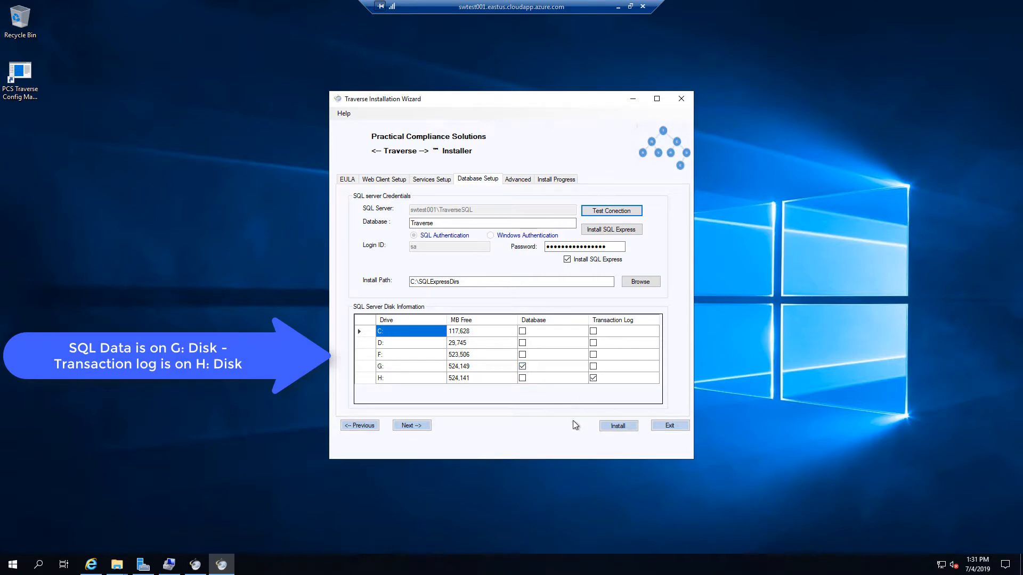
pyautogui.click(411, 426)
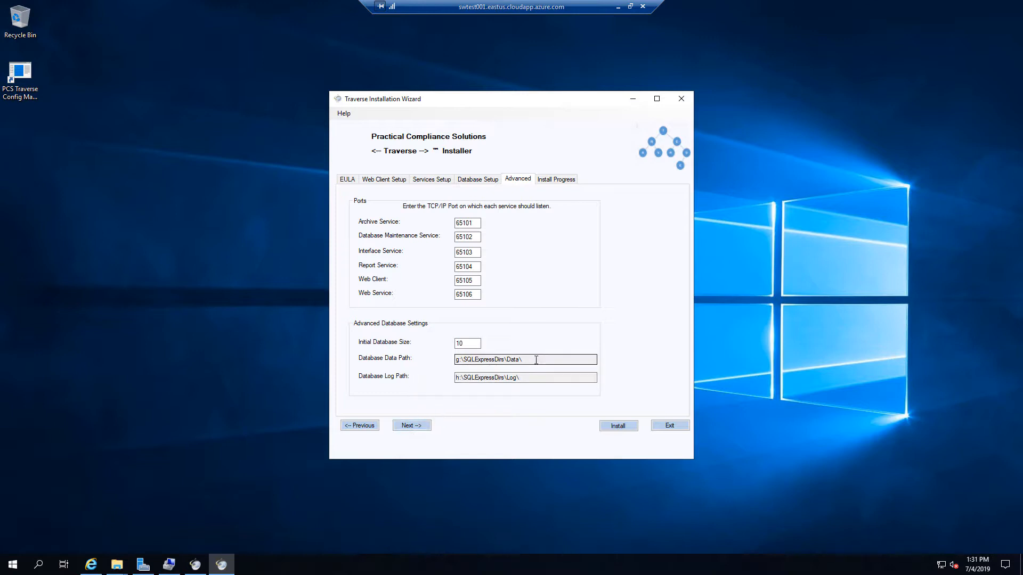
# Step: Start the Traverse installation from the Install Progress step
pyautogui.click(416, 426)
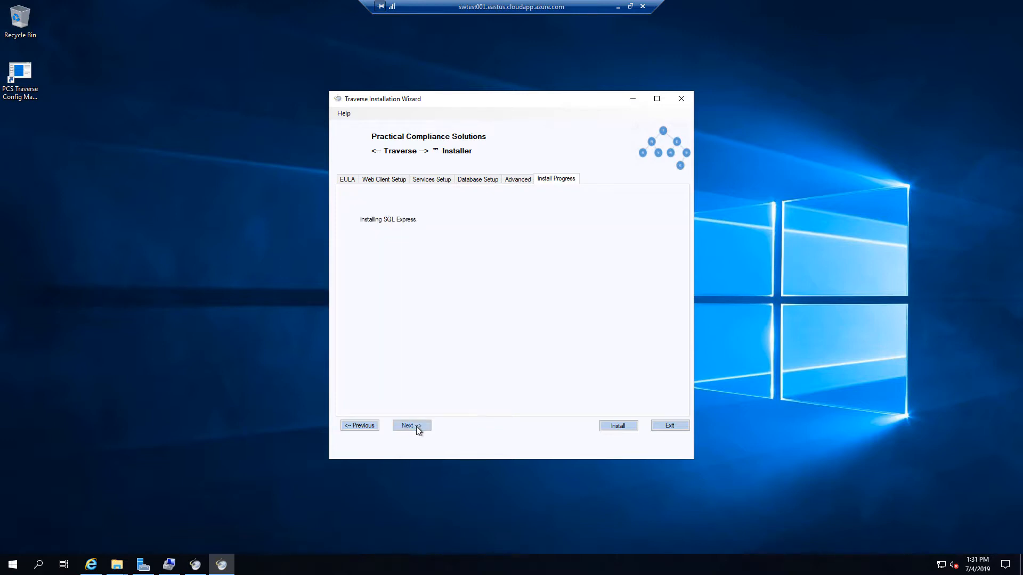
pyautogui.click(618, 426)
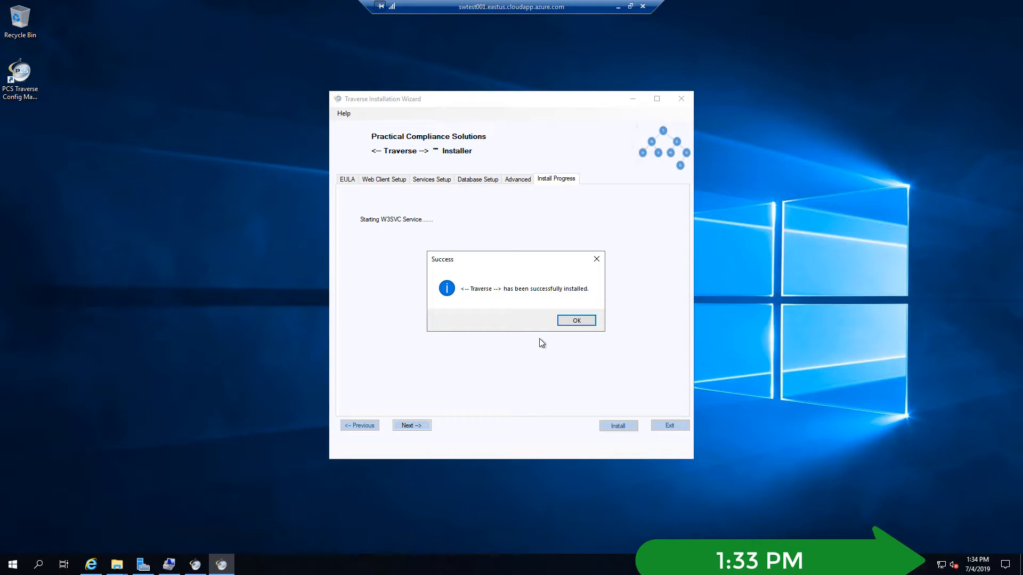
# Step: Dismiss the Traverse Success message and finish the PCS Traverse Config Manager setup
pyautogui.click(576, 320)
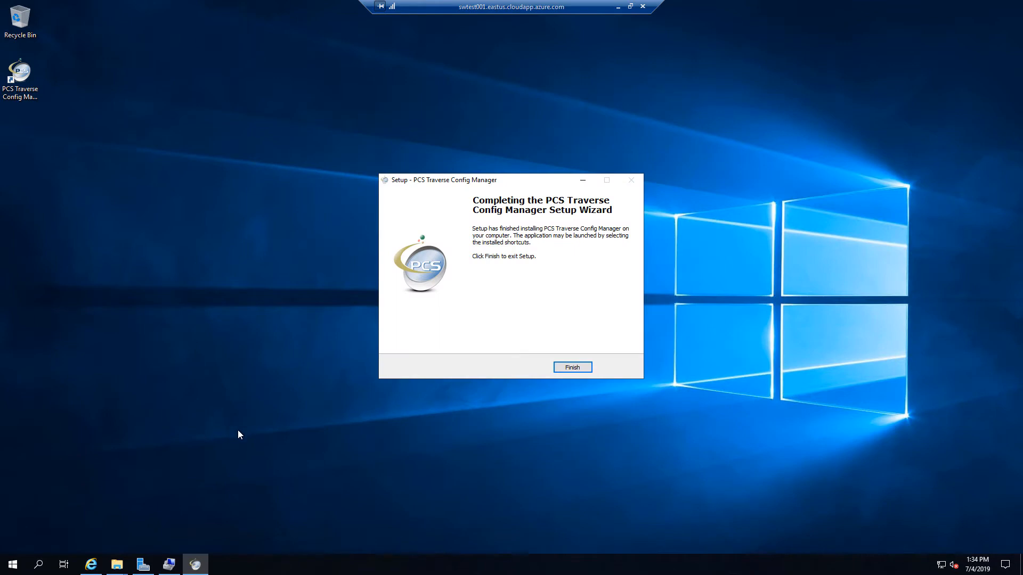
pyautogui.click(566, 369)
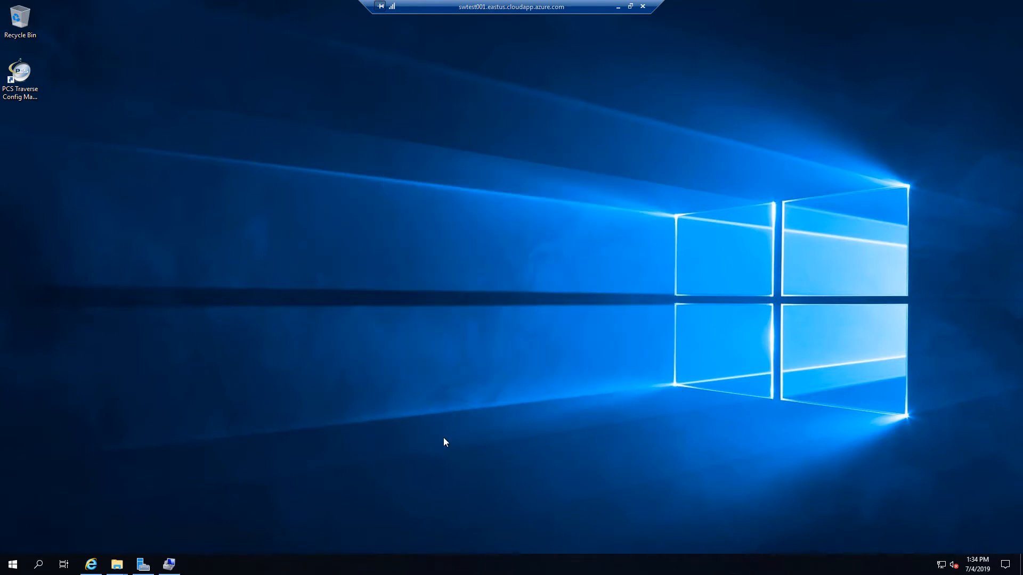
pyautogui.click(13, 565)
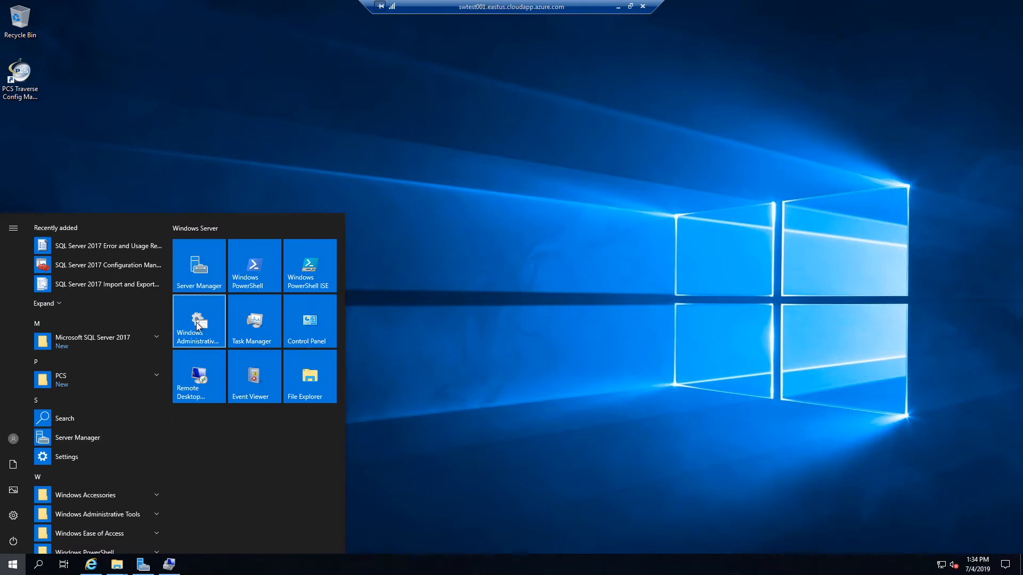
# Step: Launch Internet Information Services (IIS) Manager from the Windows Administrative Tools folder
pyautogui.click(207, 342)
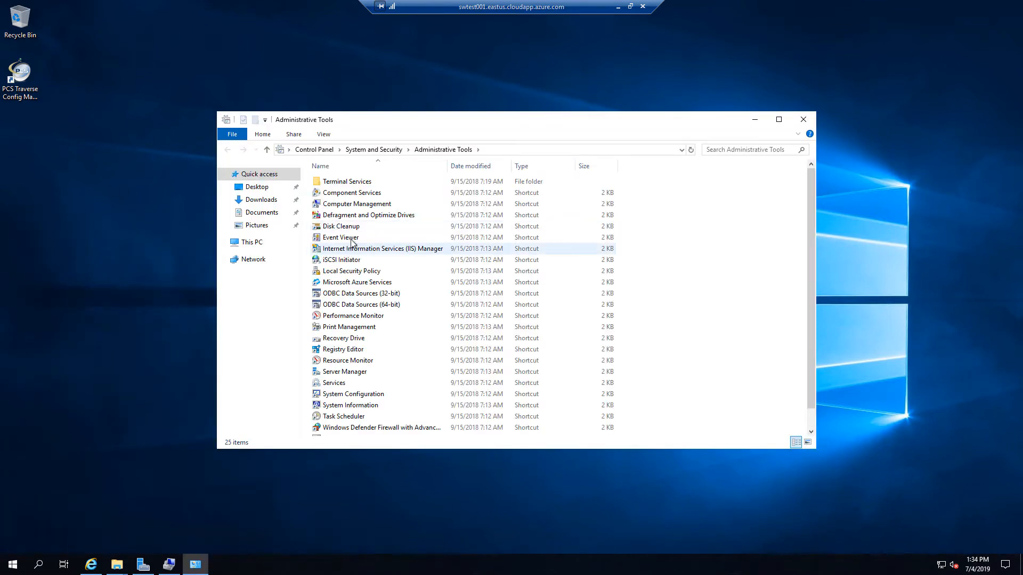
pyautogui.click(347, 251)
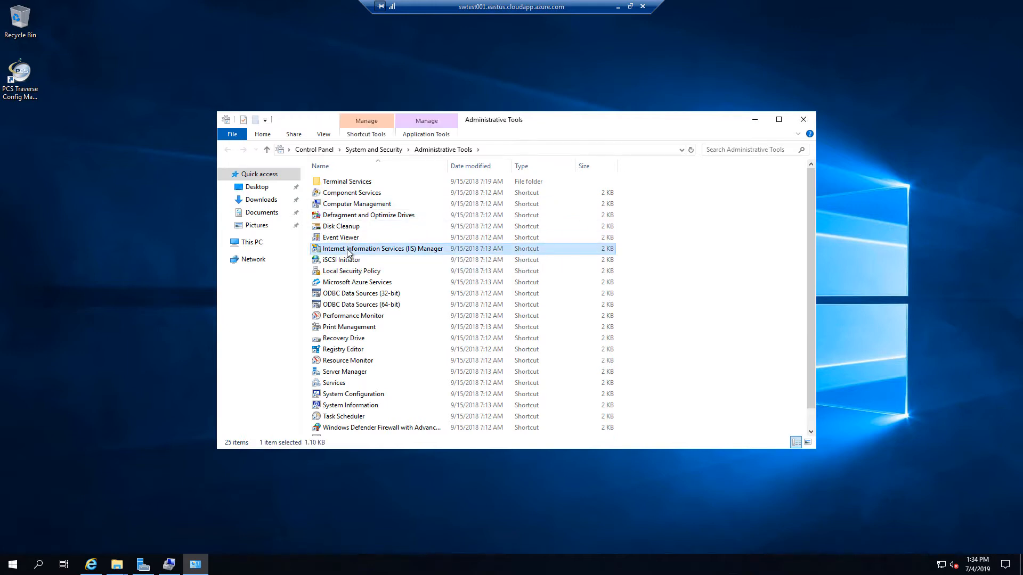
pyautogui.click(347, 251)
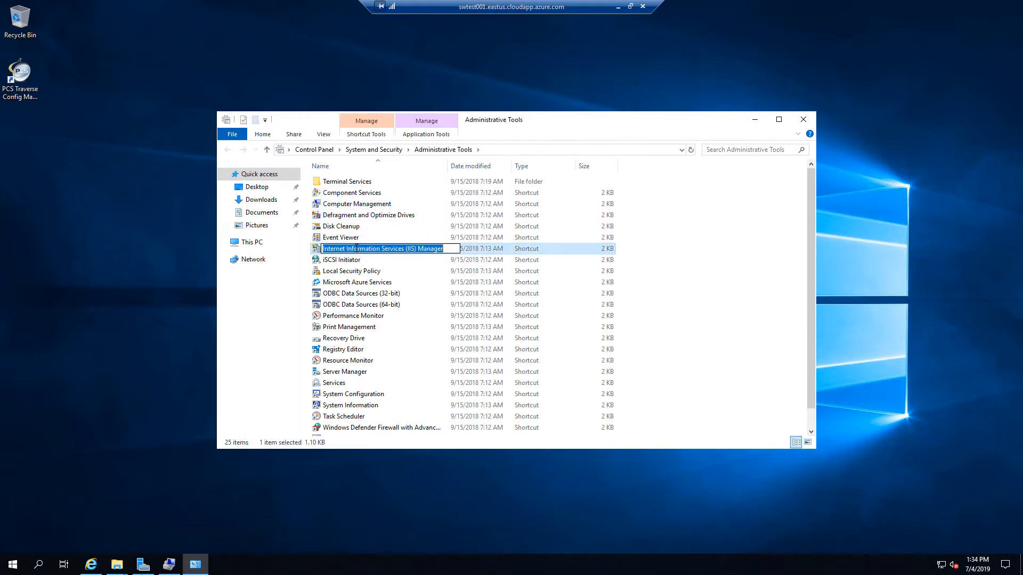
pyautogui.doubleClick(319, 251)
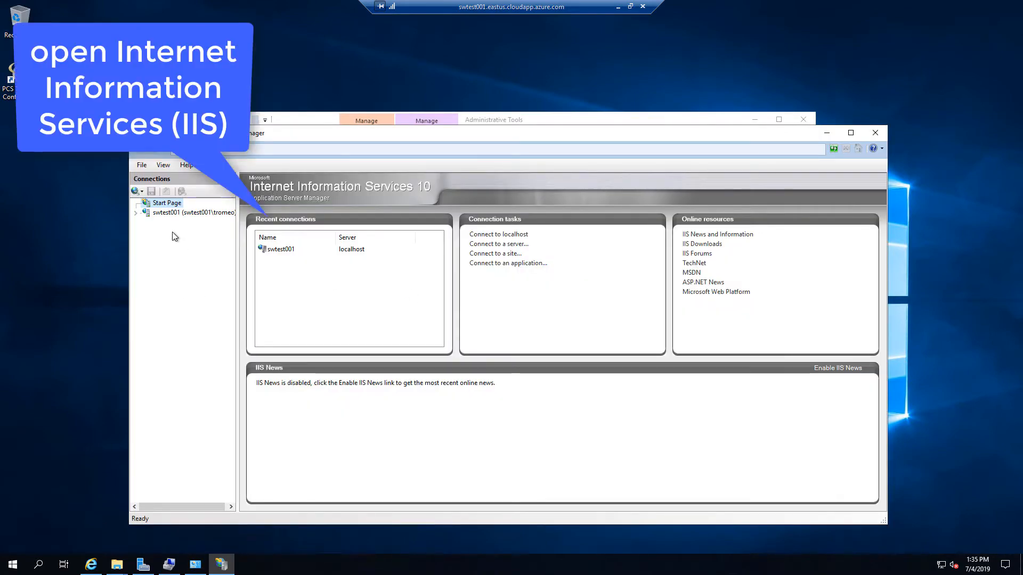
# Step: Expand swtest001 > Sites > Default Web Site and browse the Traverse application on *:80
pyautogui.click(136, 213)
pyautogui.click(166, 213)
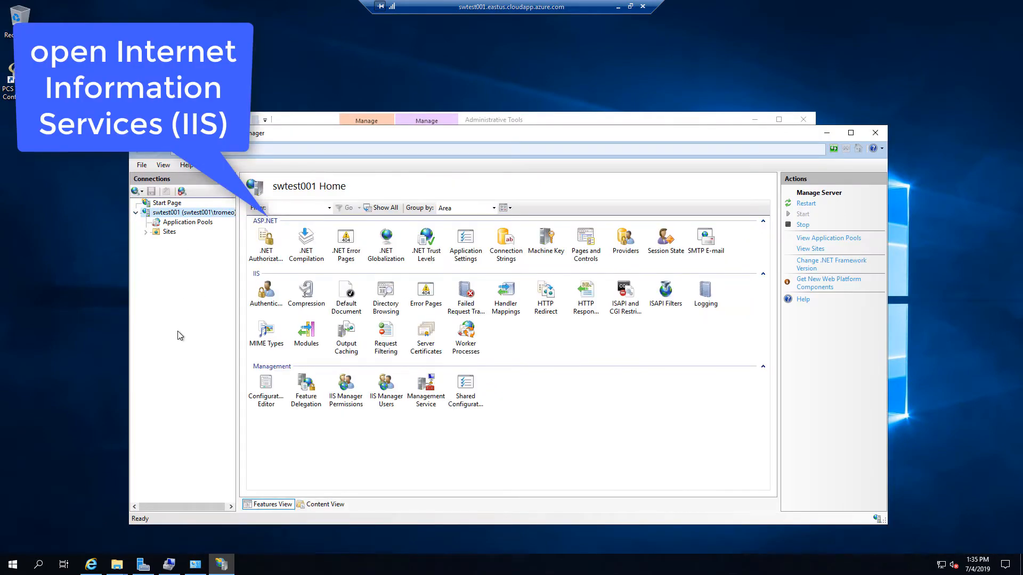
pyautogui.click(146, 232)
pyautogui.click(155, 241)
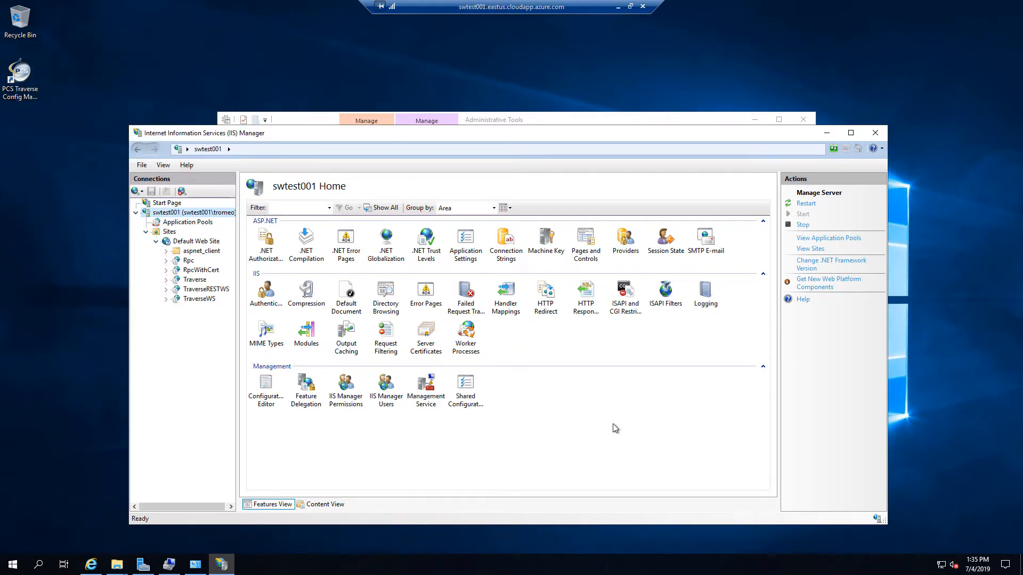
pyautogui.click(194, 280)
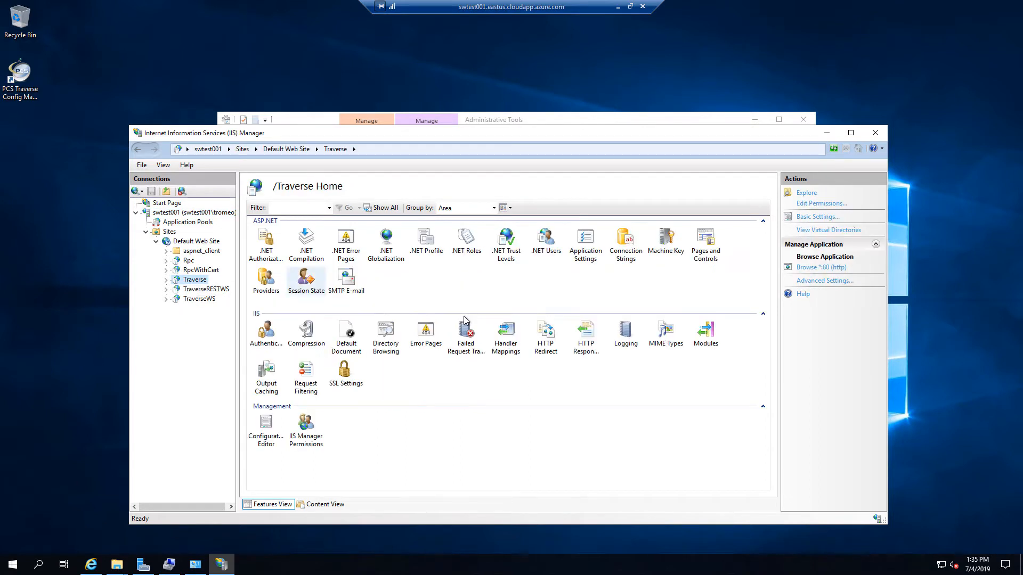
pyautogui.click(811, 269)
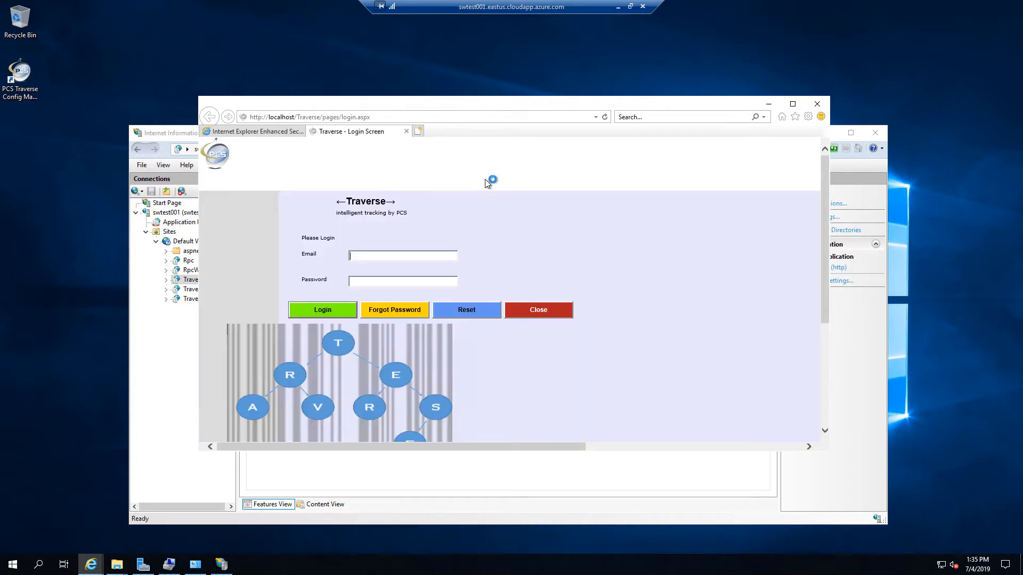
# Step: Maximize the browser and log in to Traverse as administrator
pyautogui.click(793, 104)
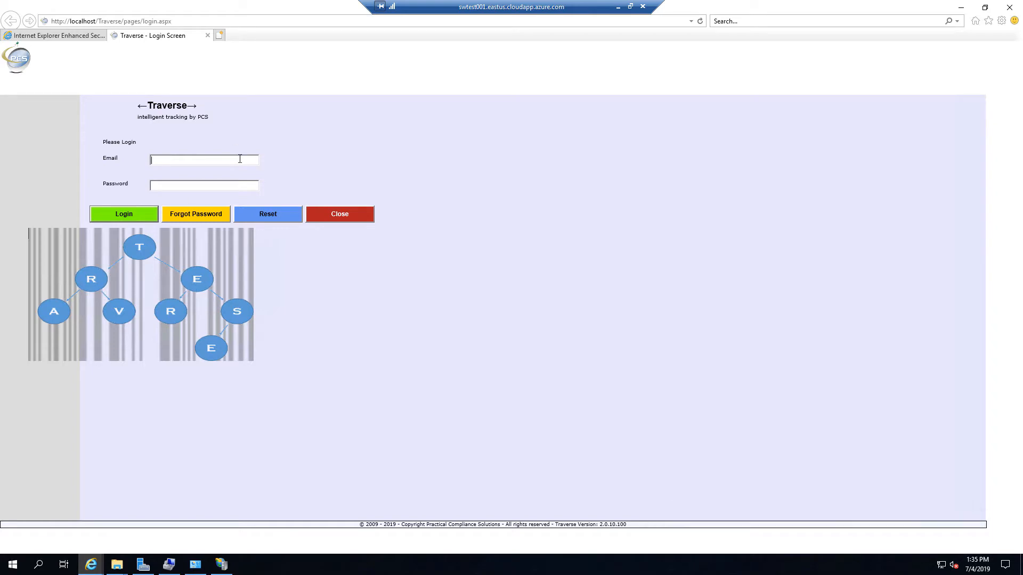
pyautogui.write('administrator')
pyautogui.click(122, 210)
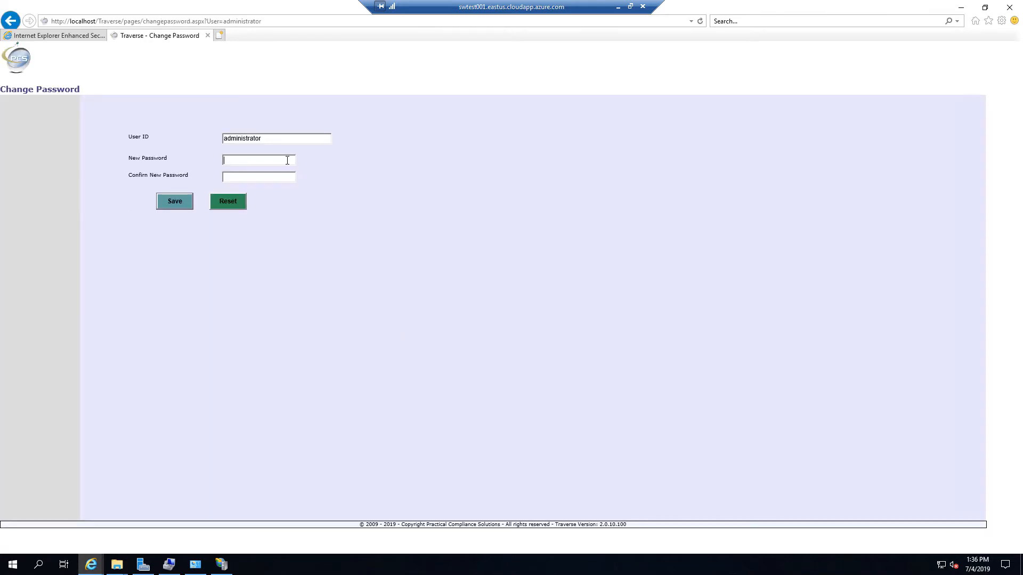
# Step: Enter and confirm a new administrator password, then save it
pyautogui.write('•••••••')
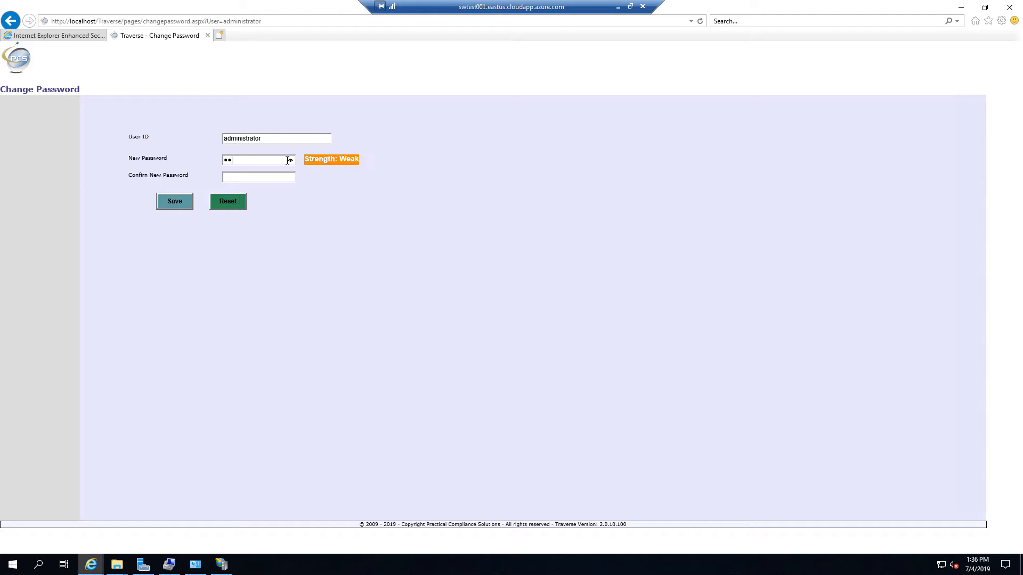
pyautogui.write('••••')
pyautogui.press('Tab')
pyautogui.write('•••••••')
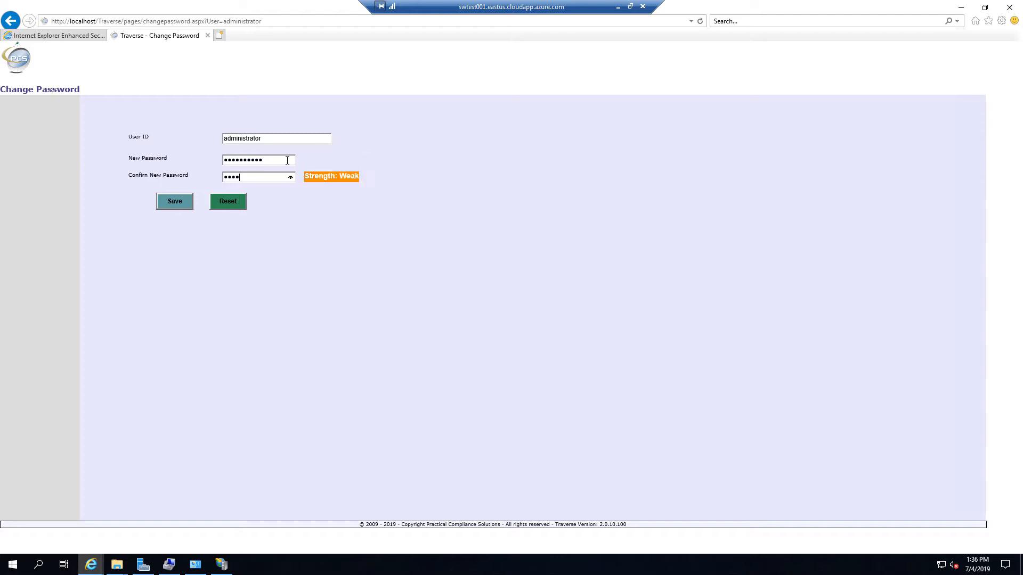
pyautogui.write('••••')
pyautogui.click(177, 202)
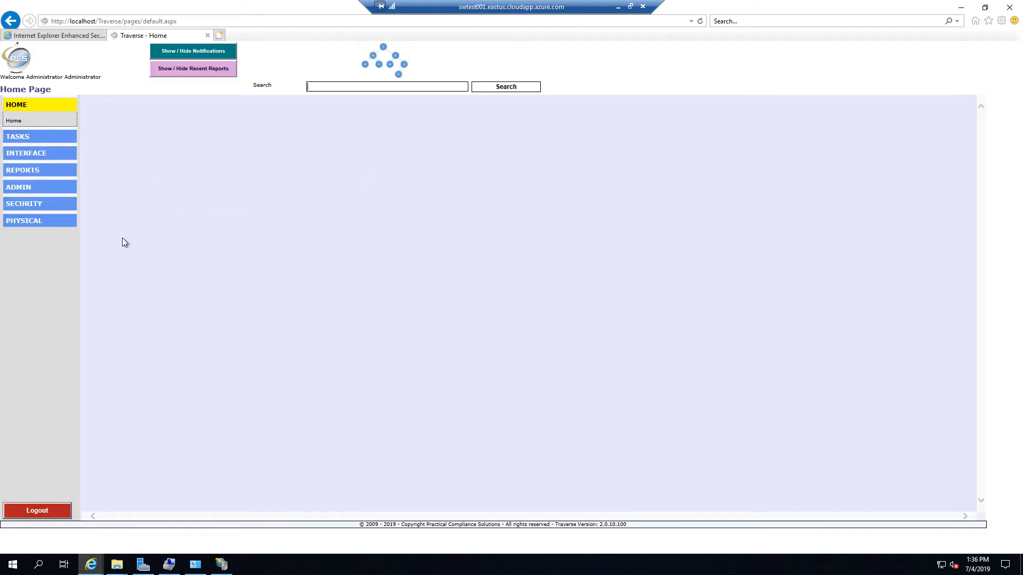
# Step: In ADMIN > System Configuration, enter the company's name, street, suite, city, state, ZIP and phone
pyautogui.click(20, 188)
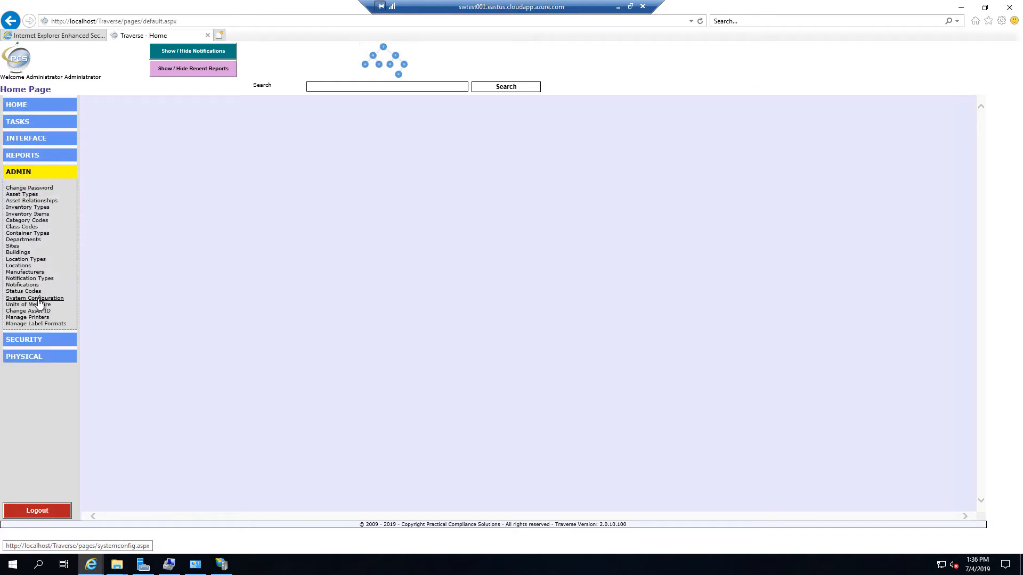
pyautogui.click(39, 299)
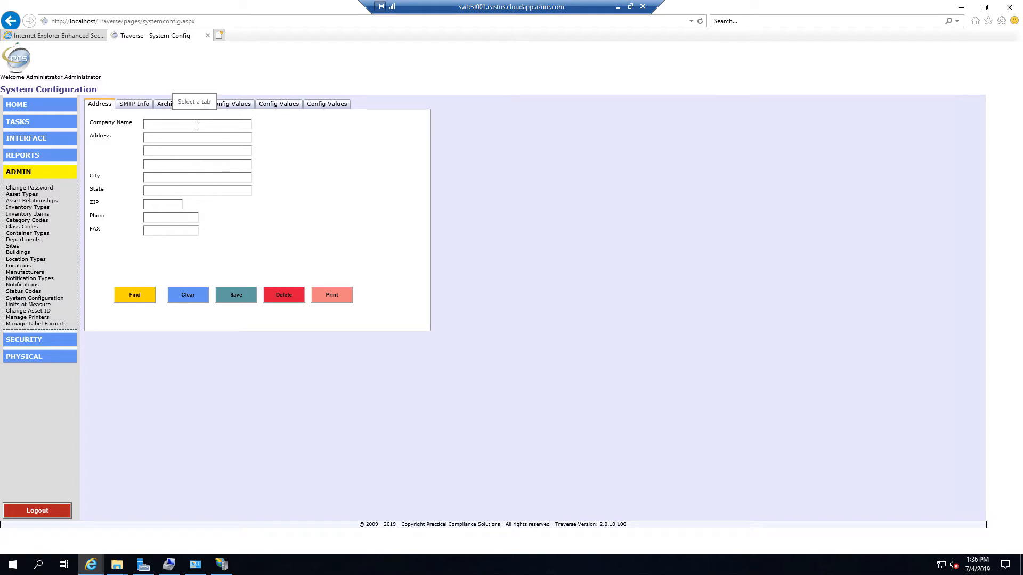
pyautogui.click(197, 127)
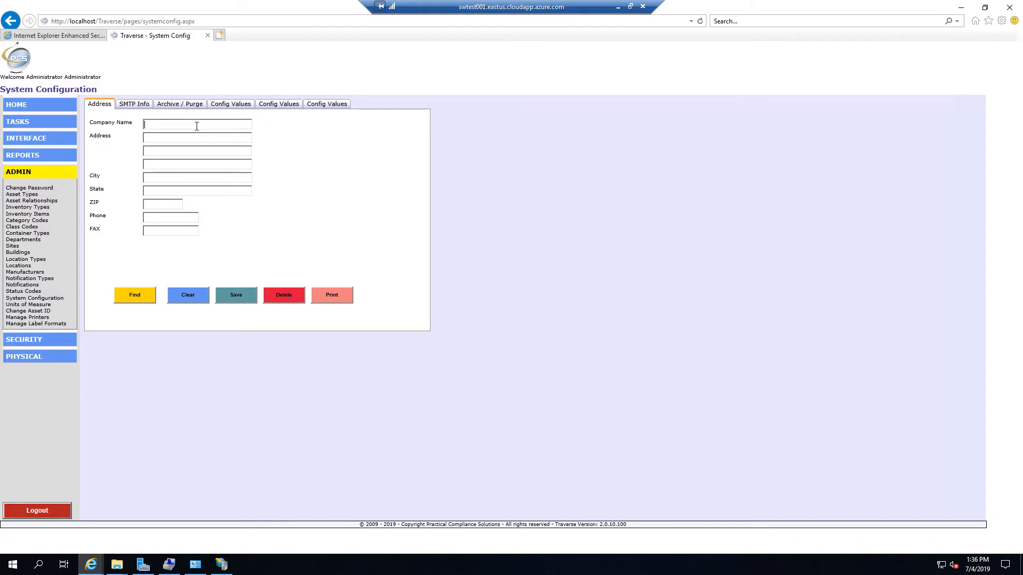
pyautogui.write('Practical ')
pyautogui.write('Compliance ')
pyautogui.write('Solutions')
pyautogui.write('One O')
pyautogui.write('rient Wa')
pyautogui.write('Suite F')
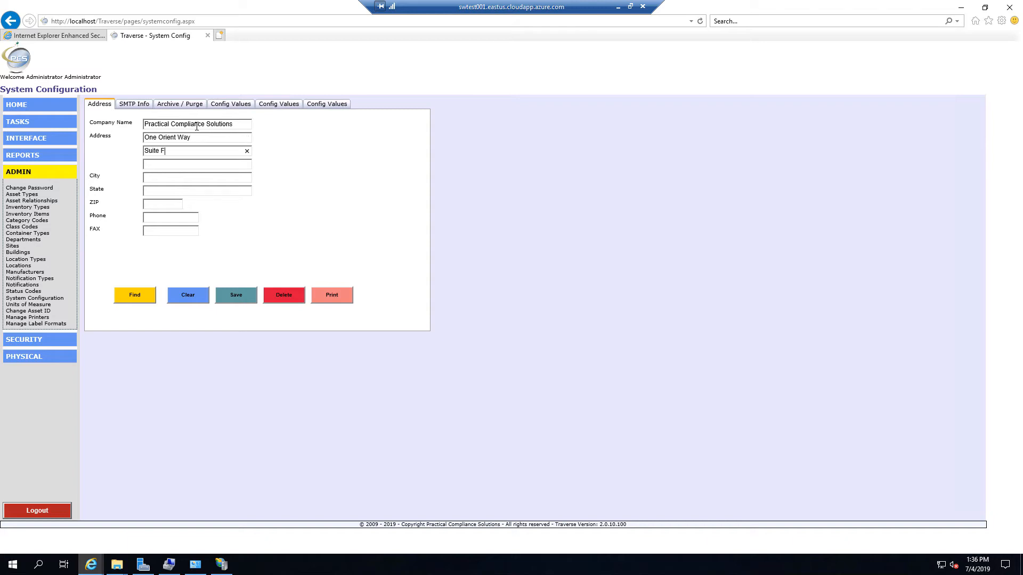
pyautogui.write('156')
pyautogui.press('Tab')
pyautogui.write('Rutherford')
pyautogui.press('Tab')
pyautogui.write('NJ')
pyautogui.write('07070')
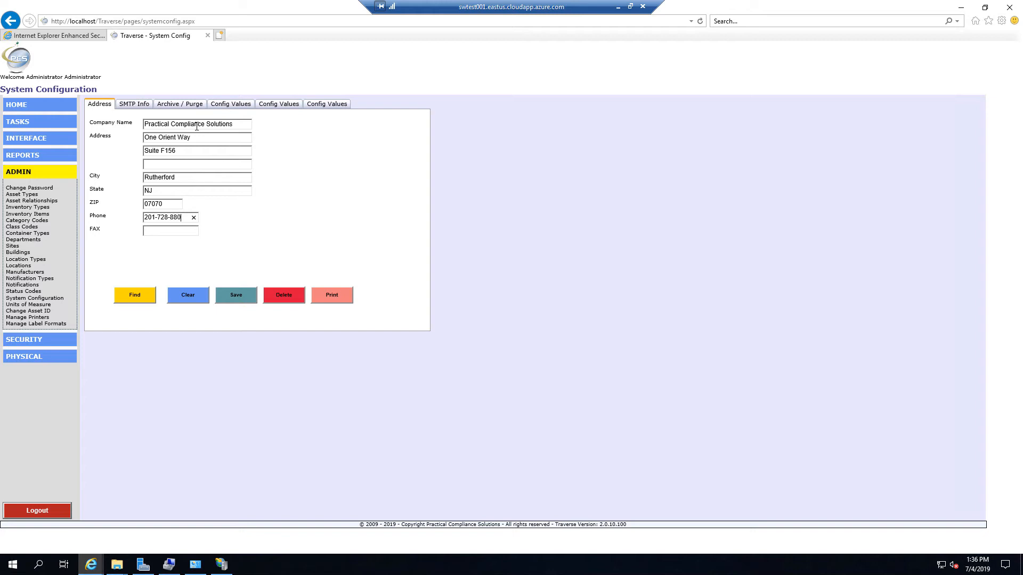
pyautogui.click(136, 104)
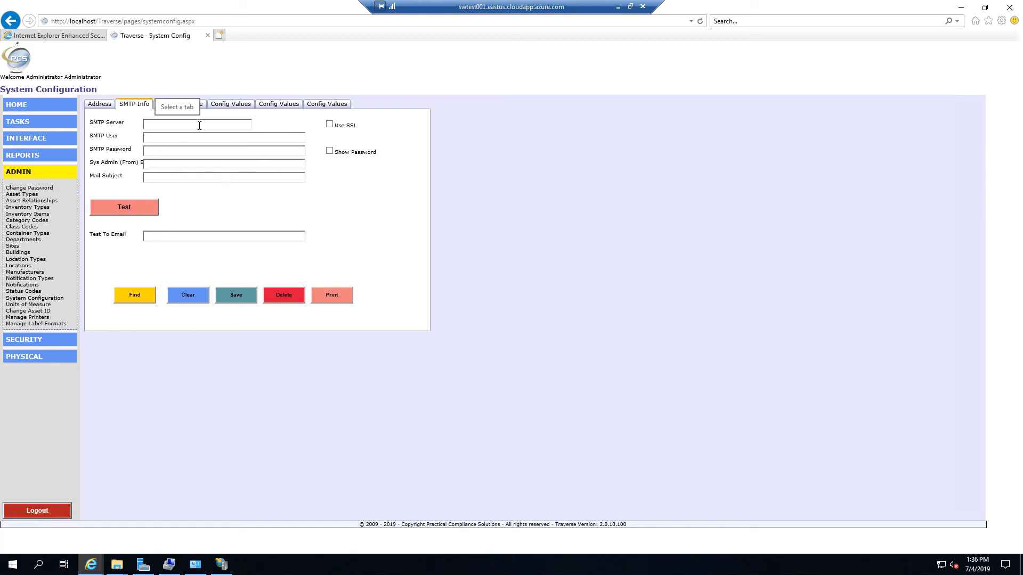
# Step: On the Archive / Purge tab, set the archive interval to 1 Years and purge to 5 Years
pyautogui.click(193, 105)
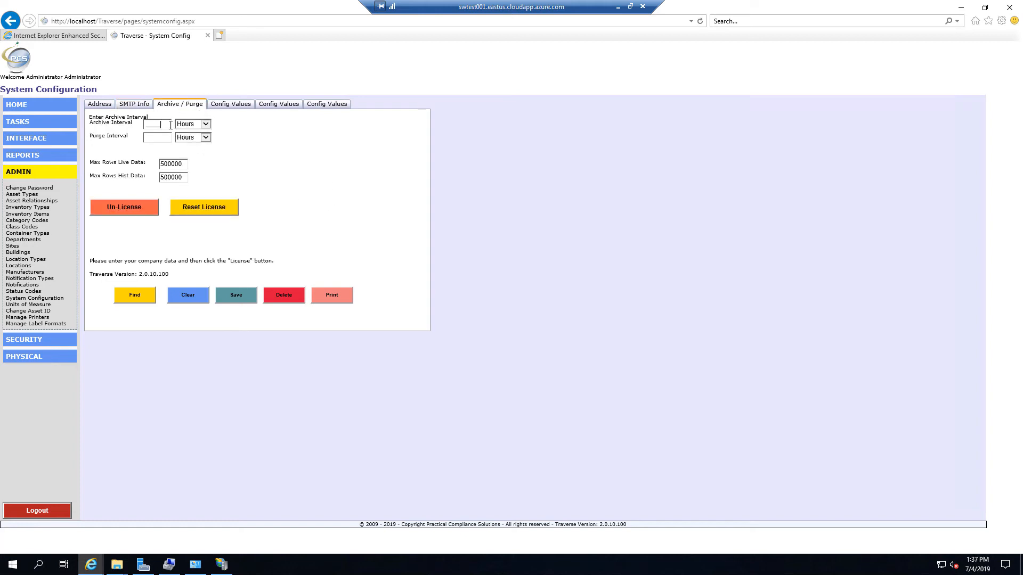
pyautogui.write('1')
pyautogui.click(208, 126)
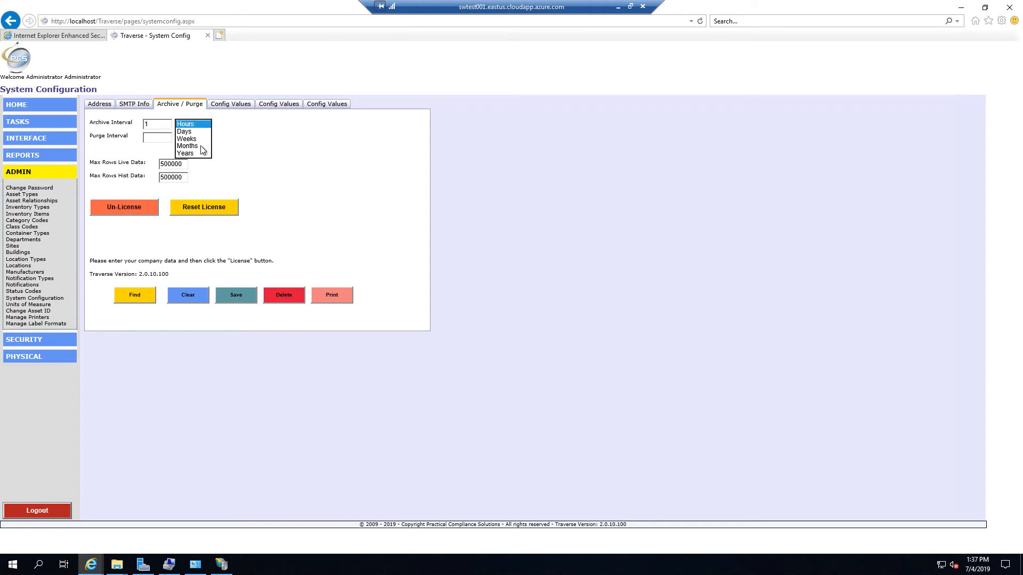
pyautogui.click(195, 160)
pyautogui.click(170, 138)
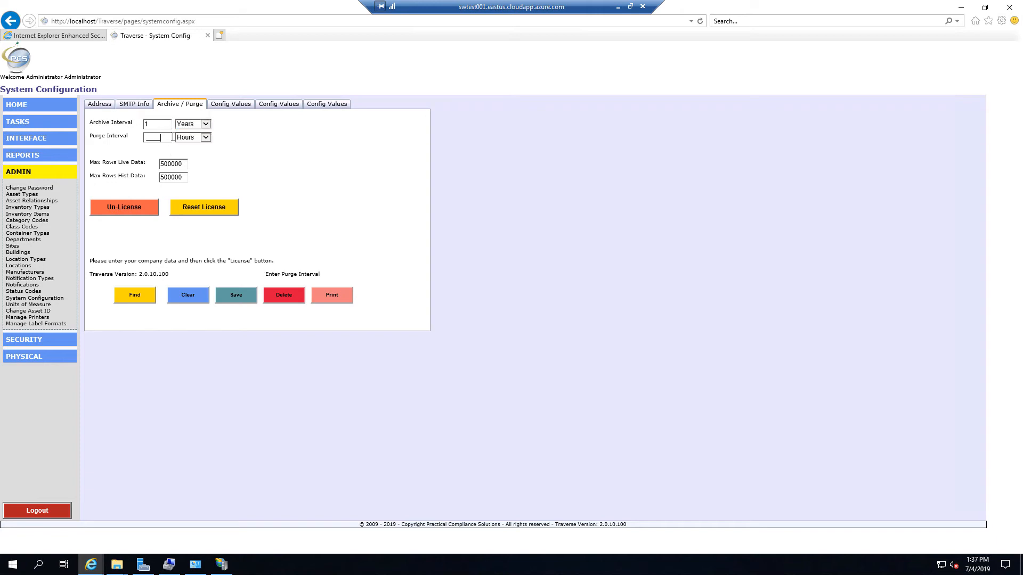
pyautogui.write('5')
pyautogui.click(207, 138)
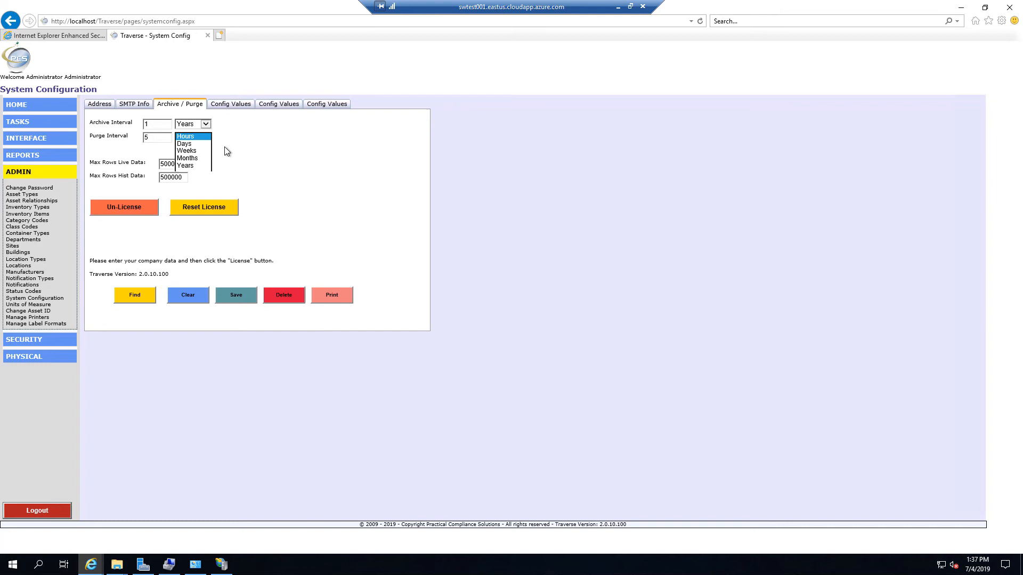
pyautogui.click(192, 175)
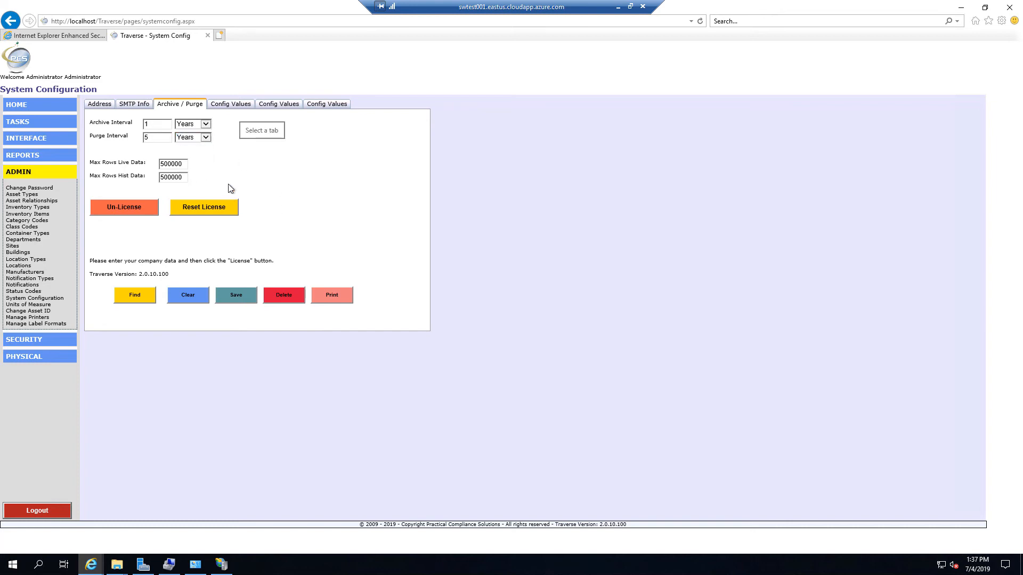
pyautogui.click(235, 105)
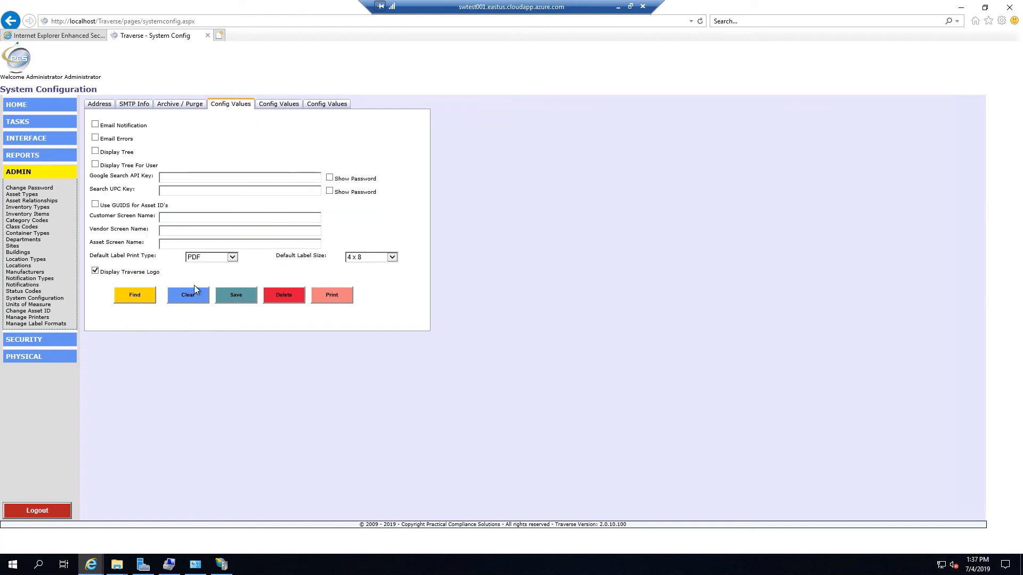
# Step: Keep PDF label print type, set Default Label Size to 3 1/2 x 1 1/8, and save
pyautogui.click(232, 258)
pyautogui.click(233, 261)
pyautogui.click(393, 259)
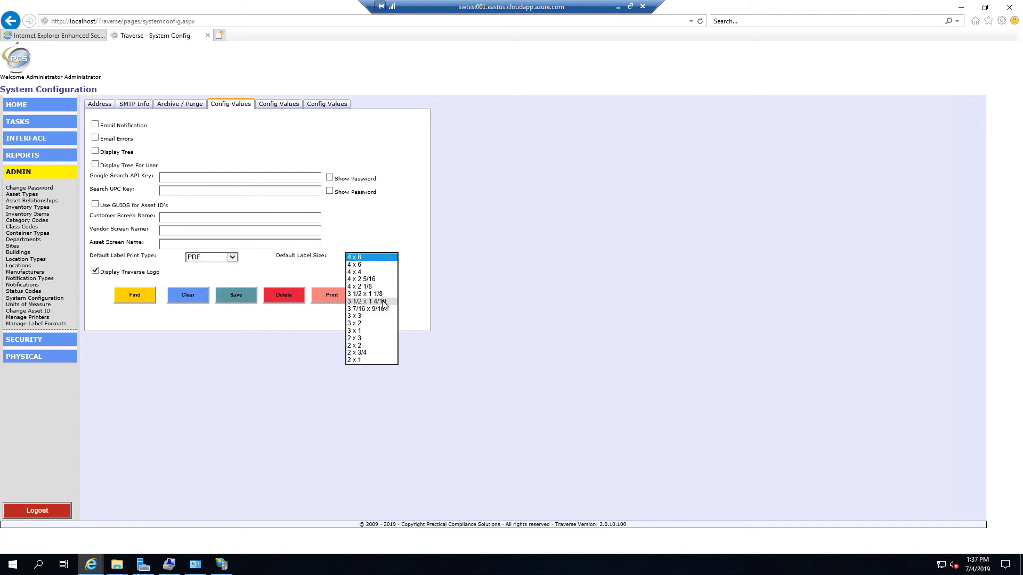
pyautogui.click(379, 296)
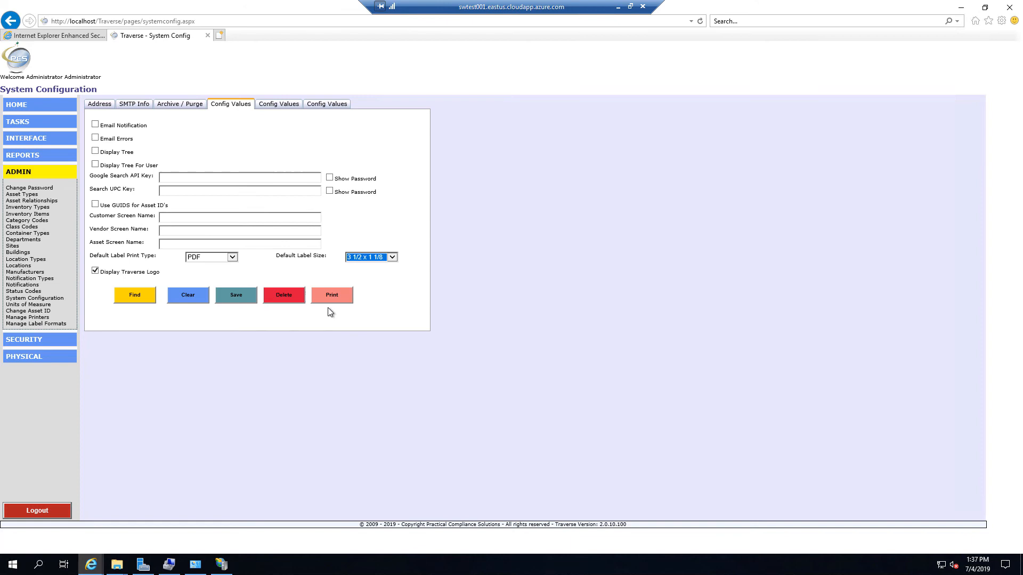
pyautogui.click(245, 295)
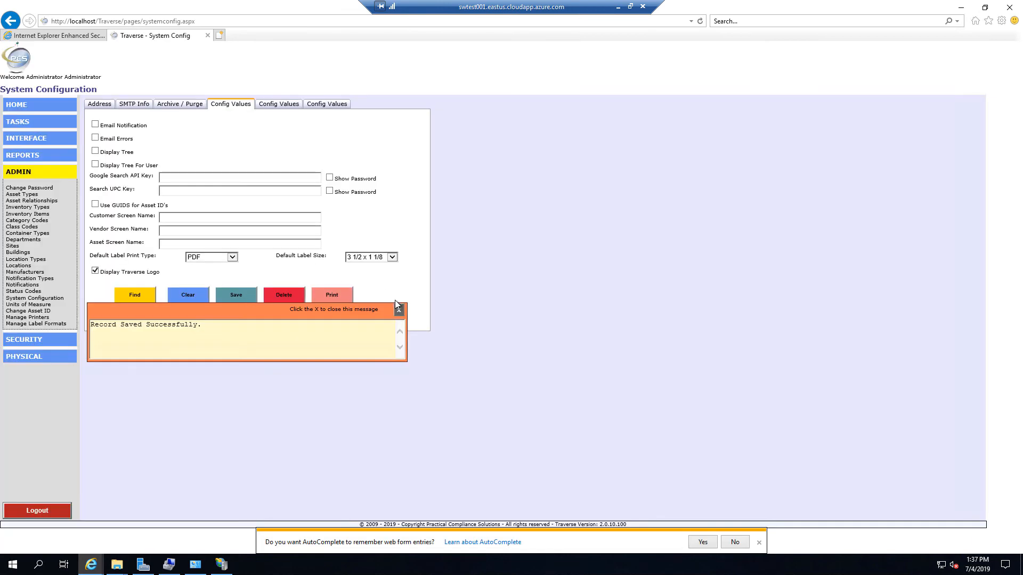
pyautogui.click(398, 311)
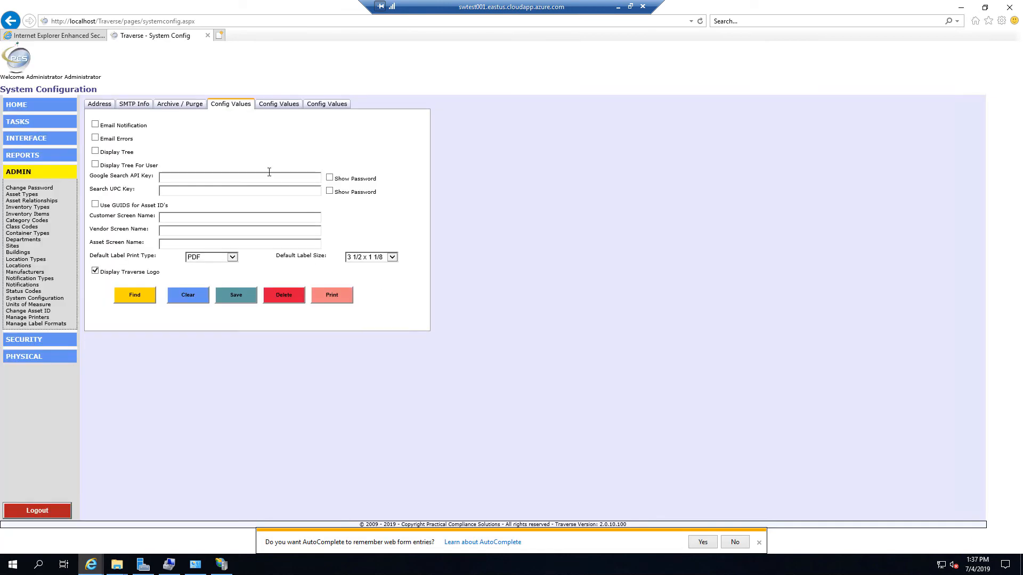
pyautogui.click(174, 104)
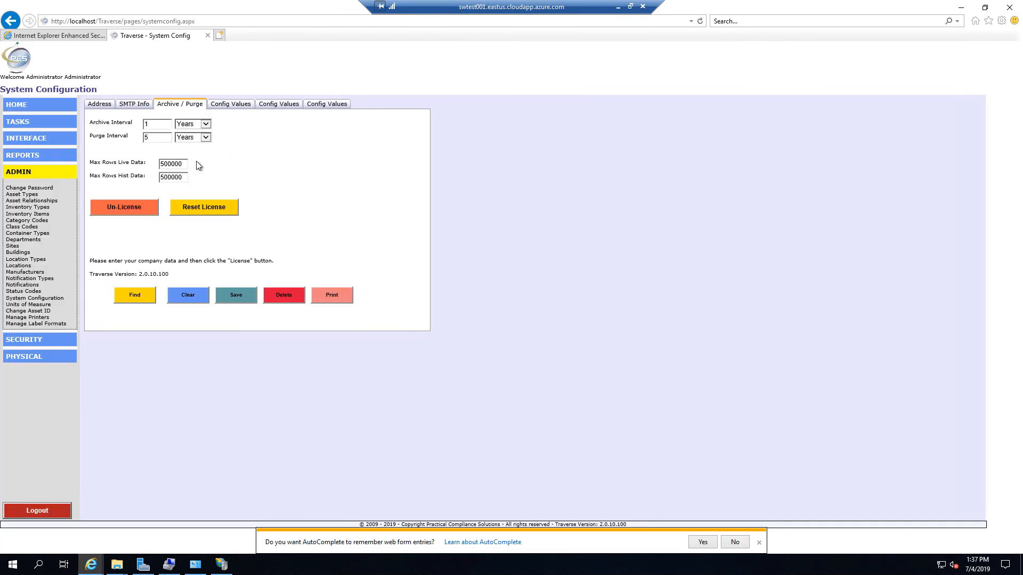
# Step: Reset the license to get a temporary license for 5 users and 5 devices expiring 08/03/2019
pyautogui.click(204, 208)
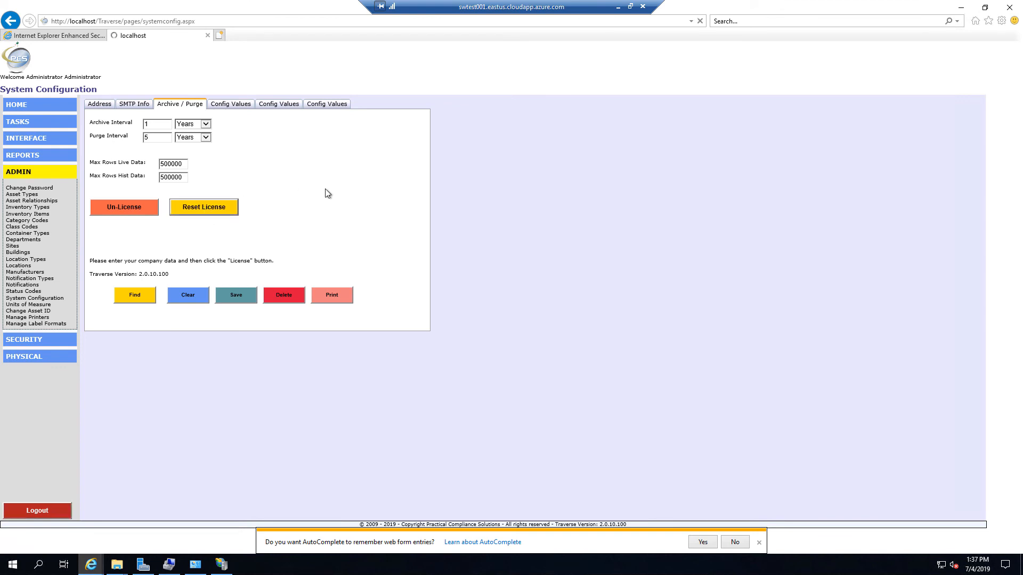
pyautogui.click(736, 543)
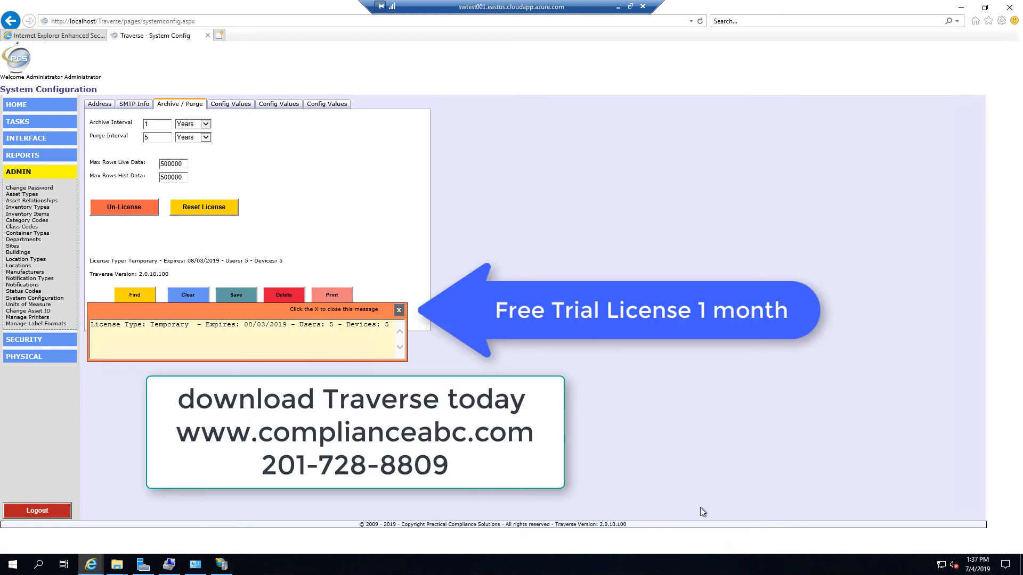
pyautogui.click(399, 310)
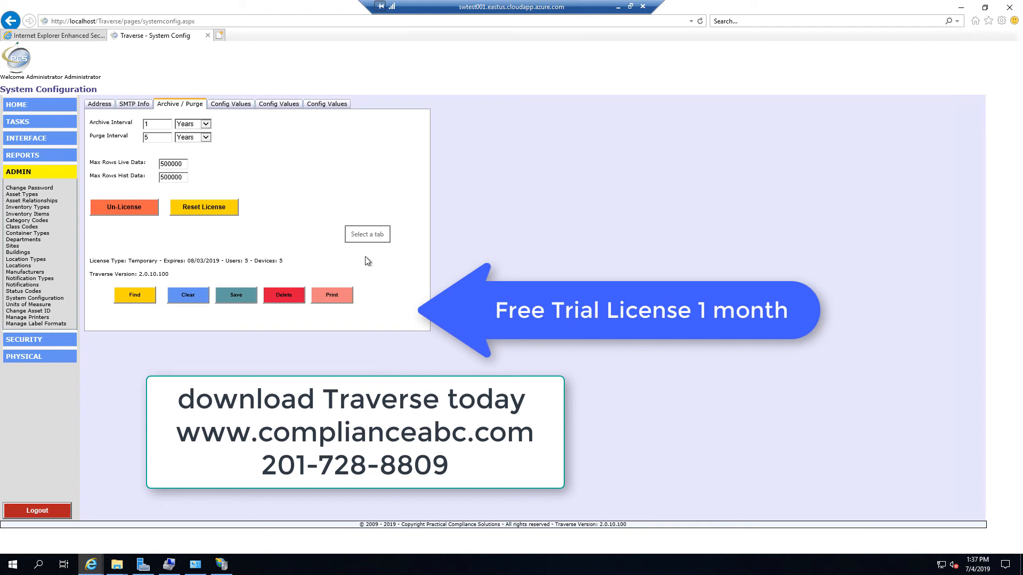